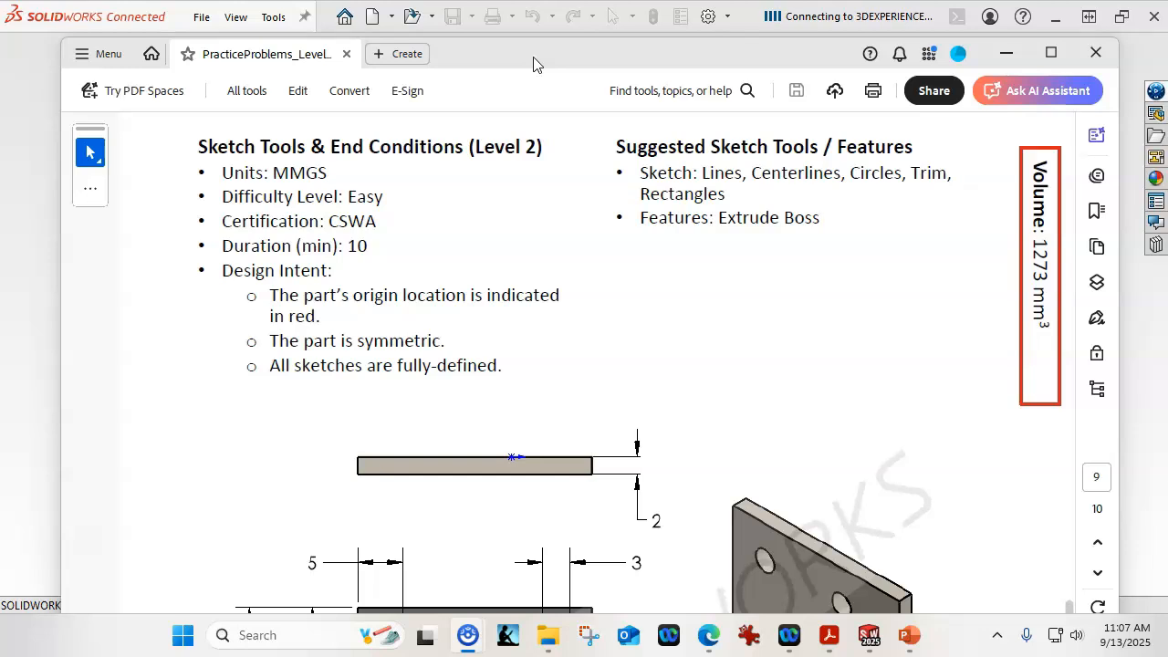
Step: Scroll through the practice problem drawing to review the plate's views and dimensions
{"action": "scroll", "coordinate": [578, 205], "scroll_direction": "down", "scroll_amount": 5}
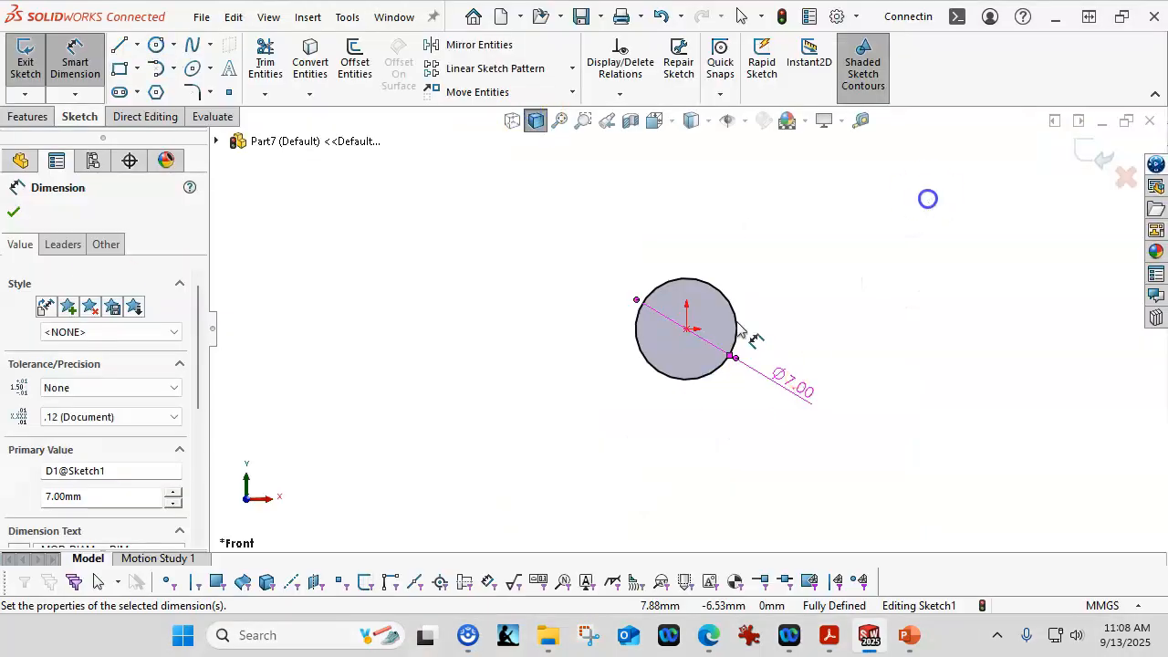
{"action": "left_click", "coordinate": [790, 417]}
{"action": "left_click_drag", "start_coordinate": [787, 390], "coordinate": [810, 367]}
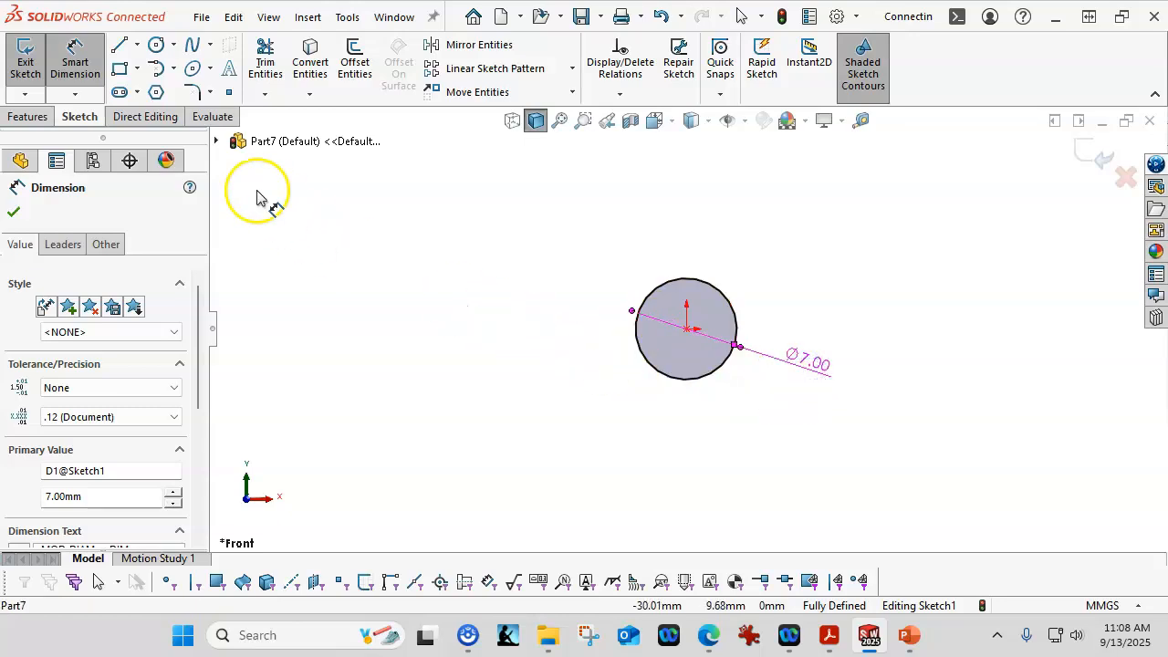
Step: Draw a horizontal, infinite-length construction centerline through the circle's center
{"action": "left_click", "coordinate": [137, 44]}
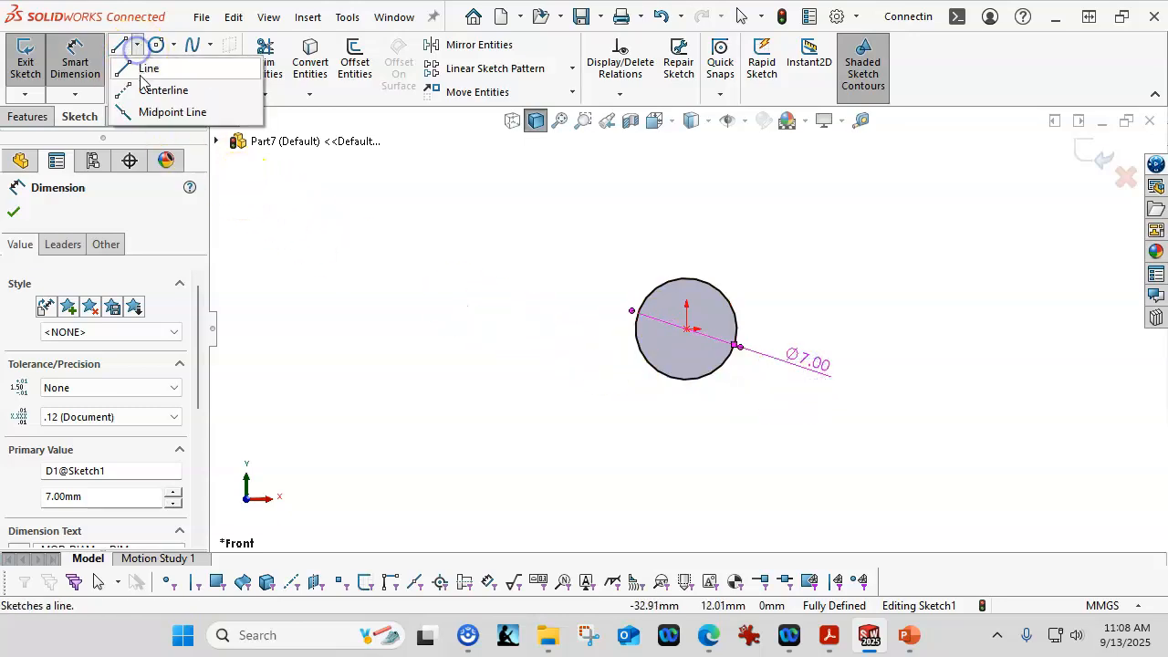
{"action": "left_click", "coordinate": [150, 91]}
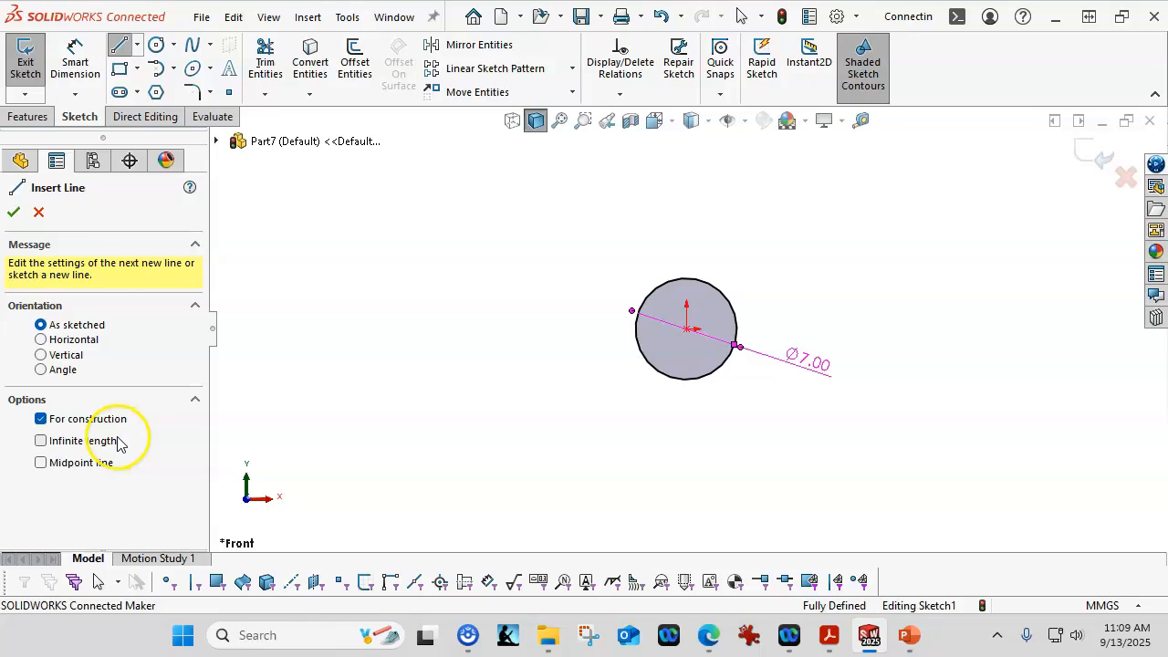
{"action": "left_click", "coordinate": [42, 340]}
{"action": "left_click", "coordinate": [66, 452]}
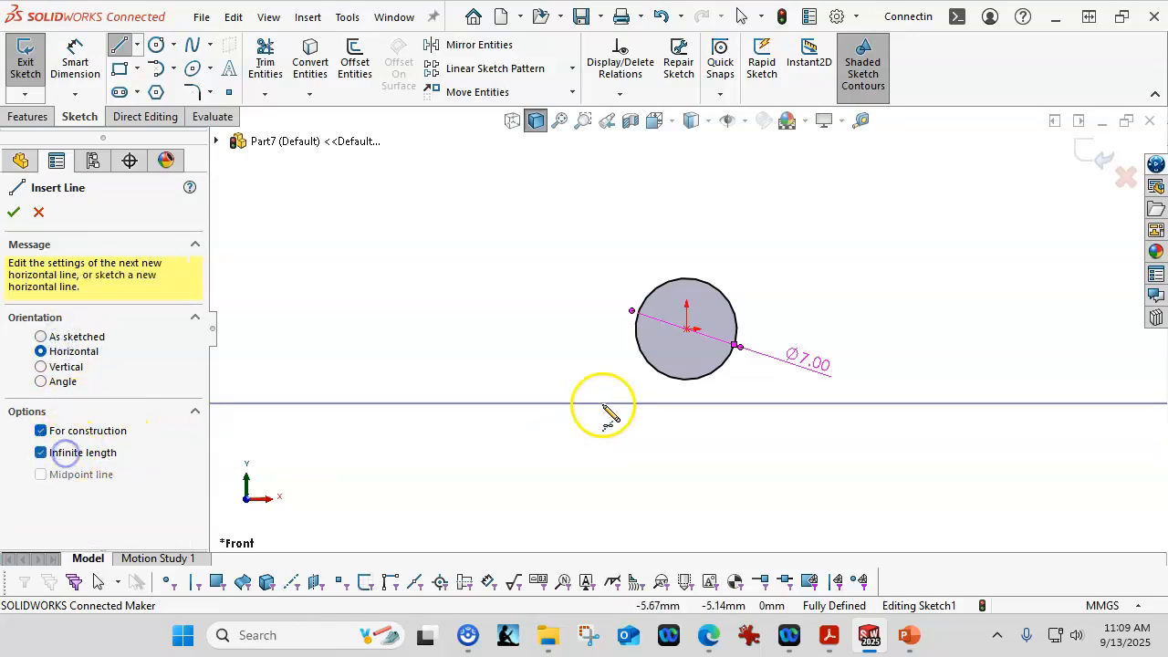
{"action": "left_click", "coordinate": [685, 330]}
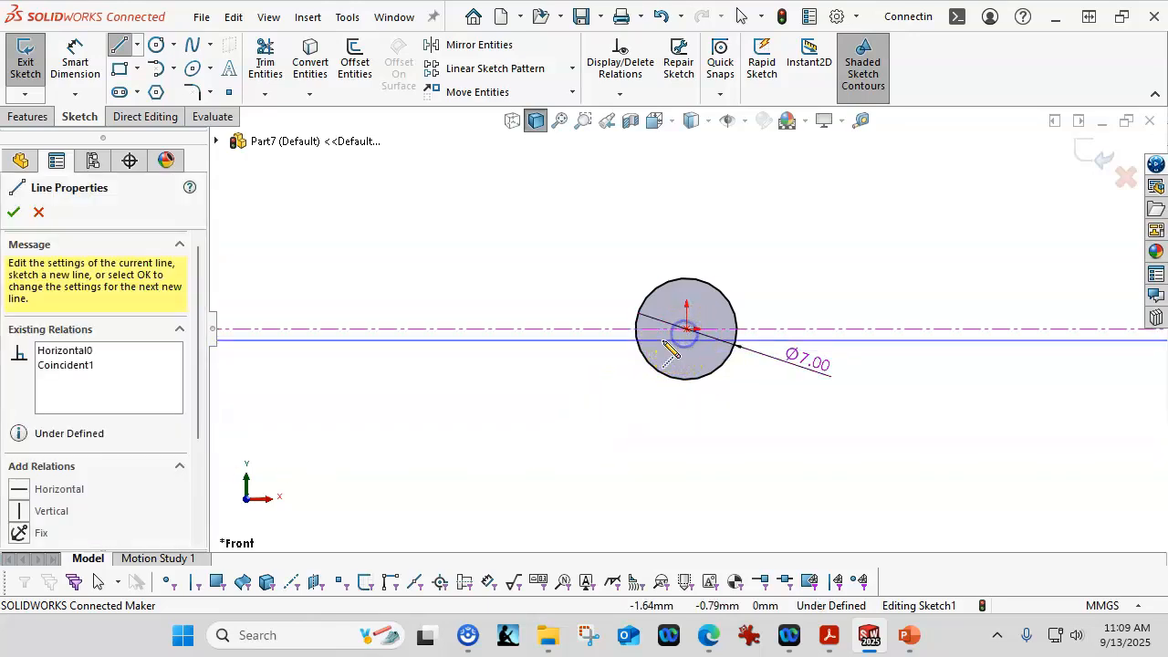
{"action": "left_click", "coordinate": [13, 212]}
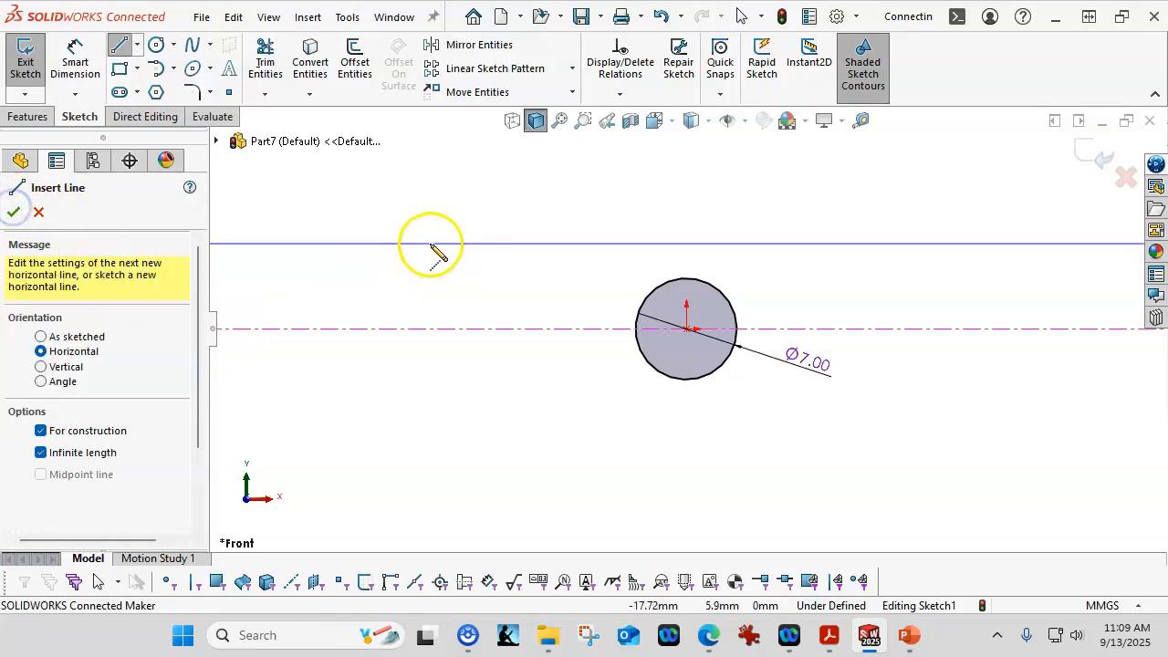
{"action": "left_click", "coordinate": [12, 212]}
{"action": "left_click", "coordinate": [446, 271]}
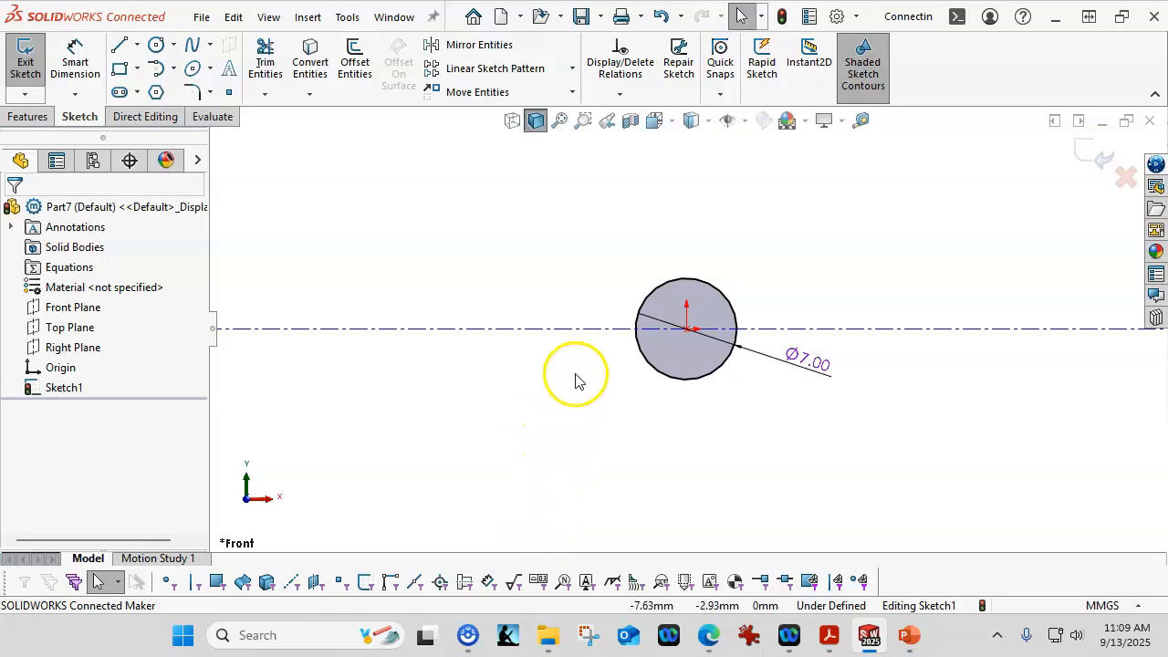
Step: Move the circle's diameter dimension up and to the right of the circle
{"action": "left_click", "coordinate": [585, 331]}
{"action": "left_click_drag", "start_coordinate": [582, 350], "coordinate": [566, 404]}
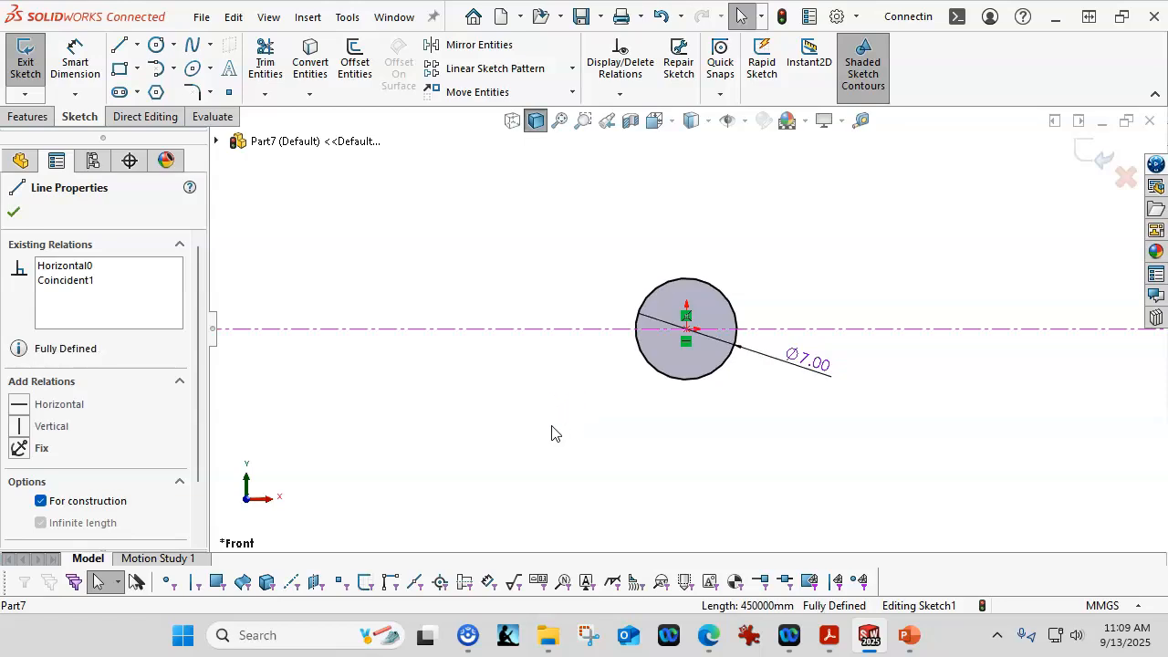
{"action": "left_click", "coordinate": [551, 432]}
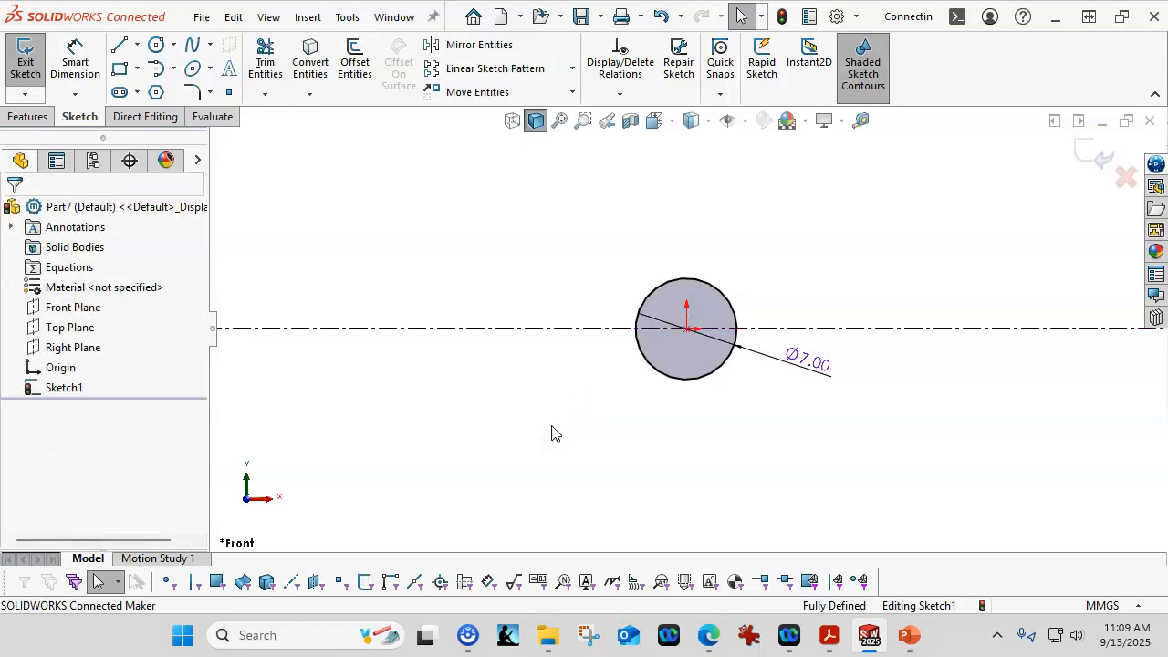
{"action": "left_click_drag", "start_coordinate": [816, 375], "coordinate": [917, 262]}
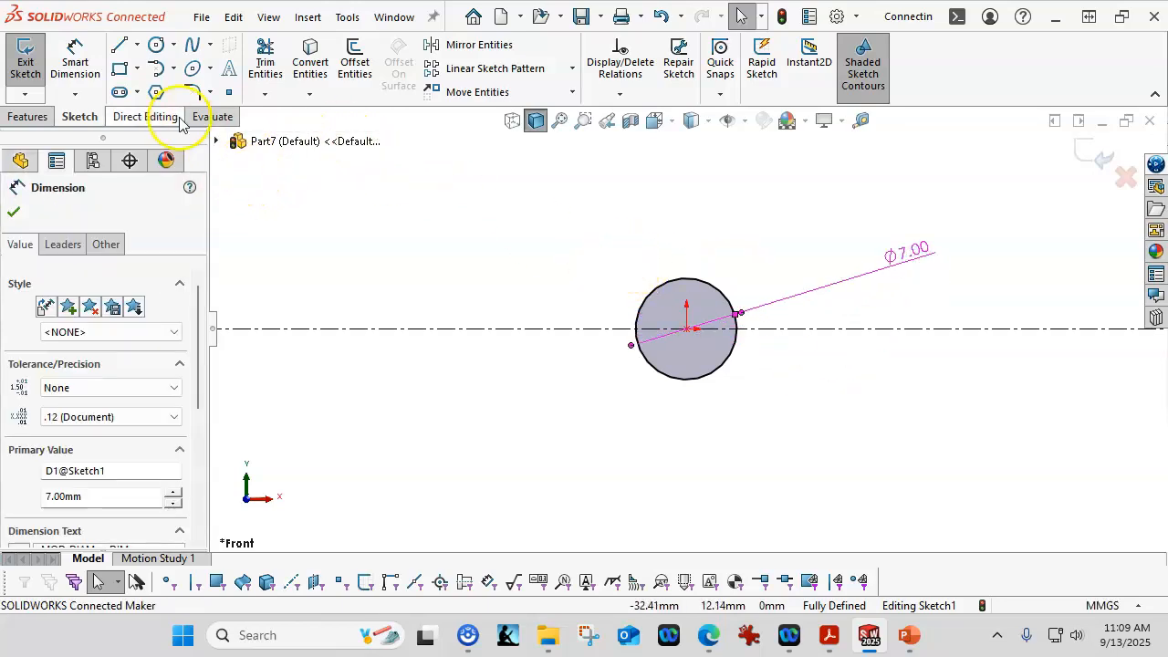
Step: Draw a corner rectangle about 24 × 18 mm enclosing the circle
{"action": "left_click", "coordinate": [118, 69]}
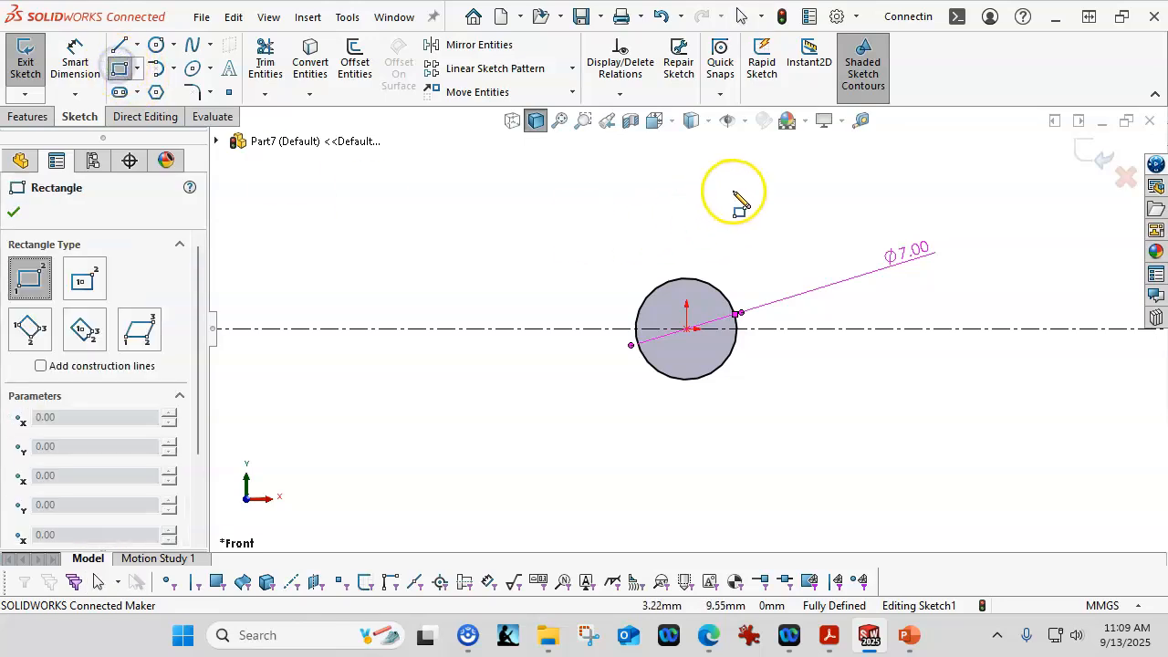
{"action": "left_click", "coordinate": [804, 199]}
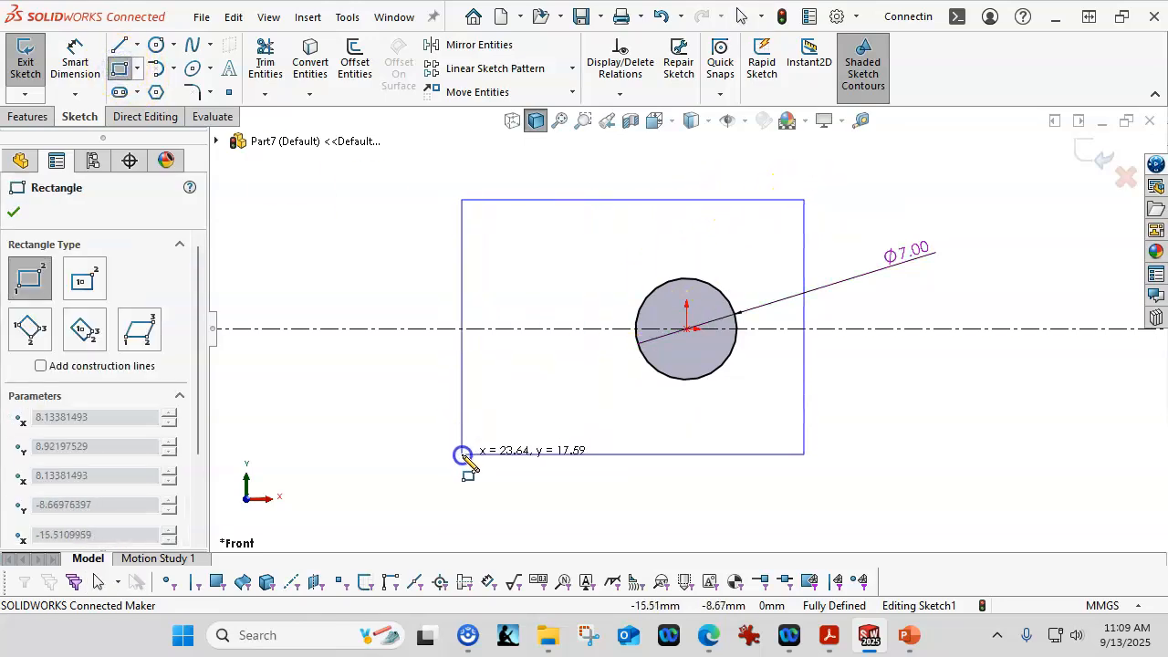
{"action": "left_click", "coordinate": [462, 454]}
{"action": "right_click", "coordinate": [296, 225]}
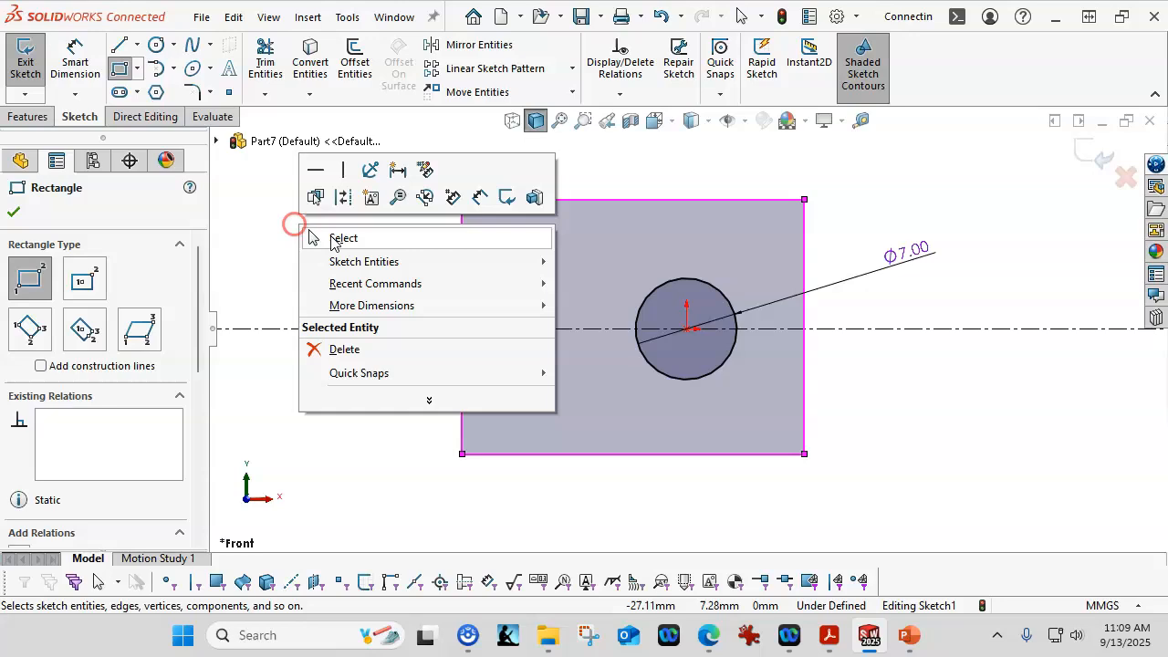
{"action": "left_click", "coordinate": [386, 235]}
{"action": "right_click", "coordinate": [462, 304]}
{"action": "left_click", "coordinate": [385, 272]}
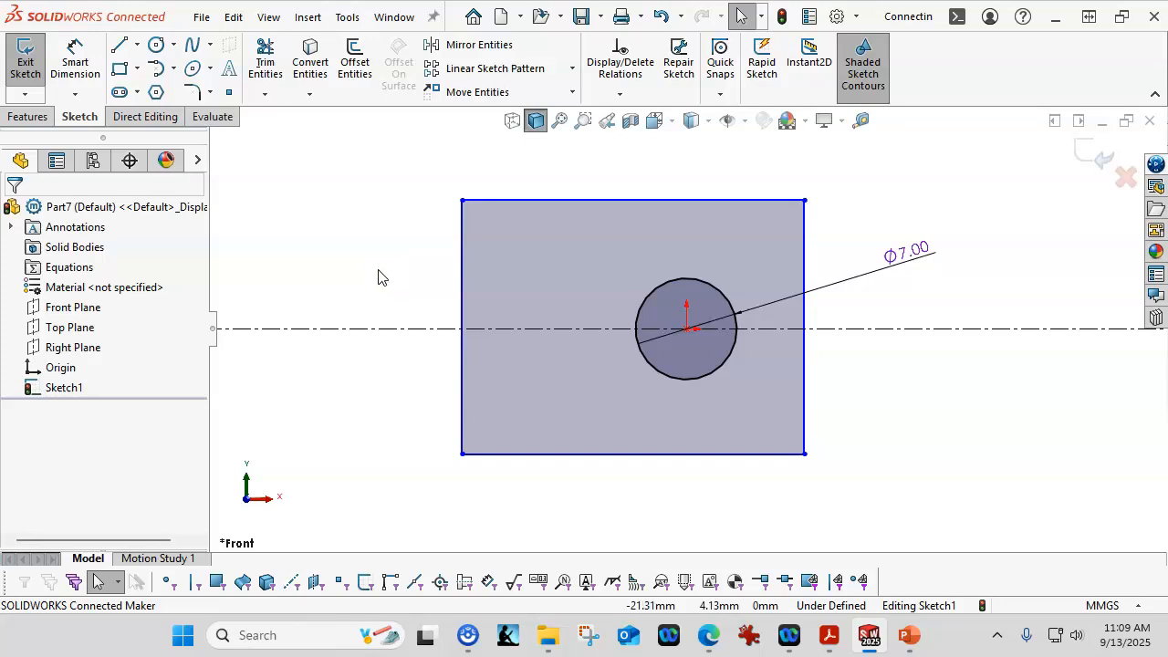
Step: Make the midpoint of the rectangle's left edge coincident with the horizontal centerline
{"action": "right_click", "coordinate": [462, 292]}
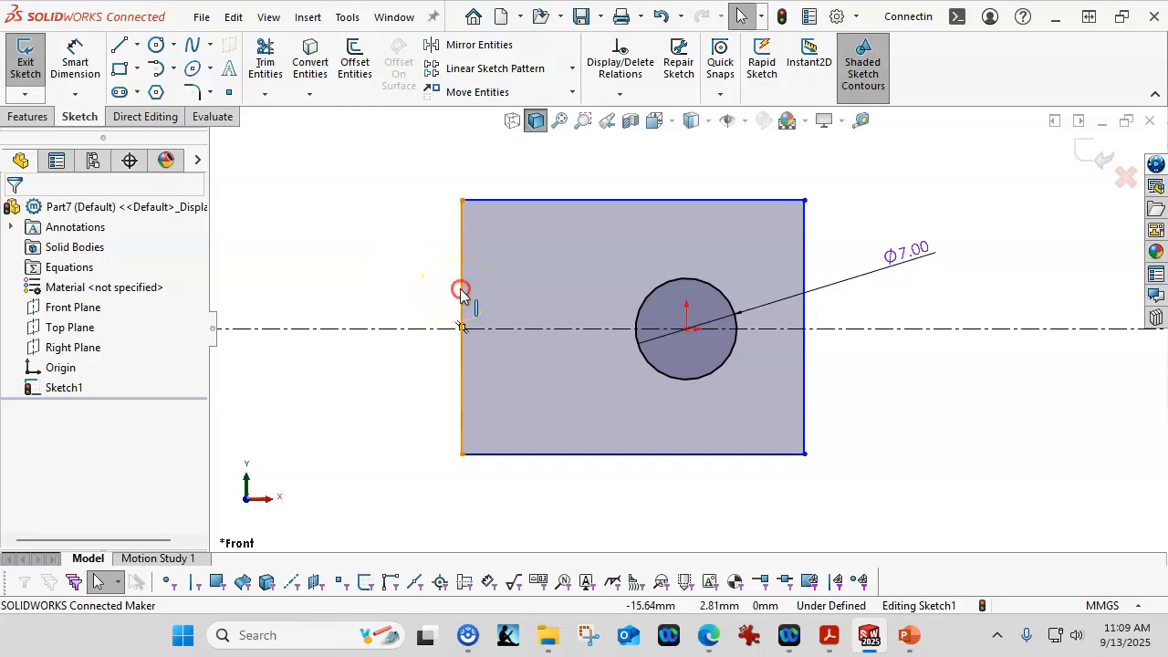
{"action": "left_click", "coordinate": [493, 323]}
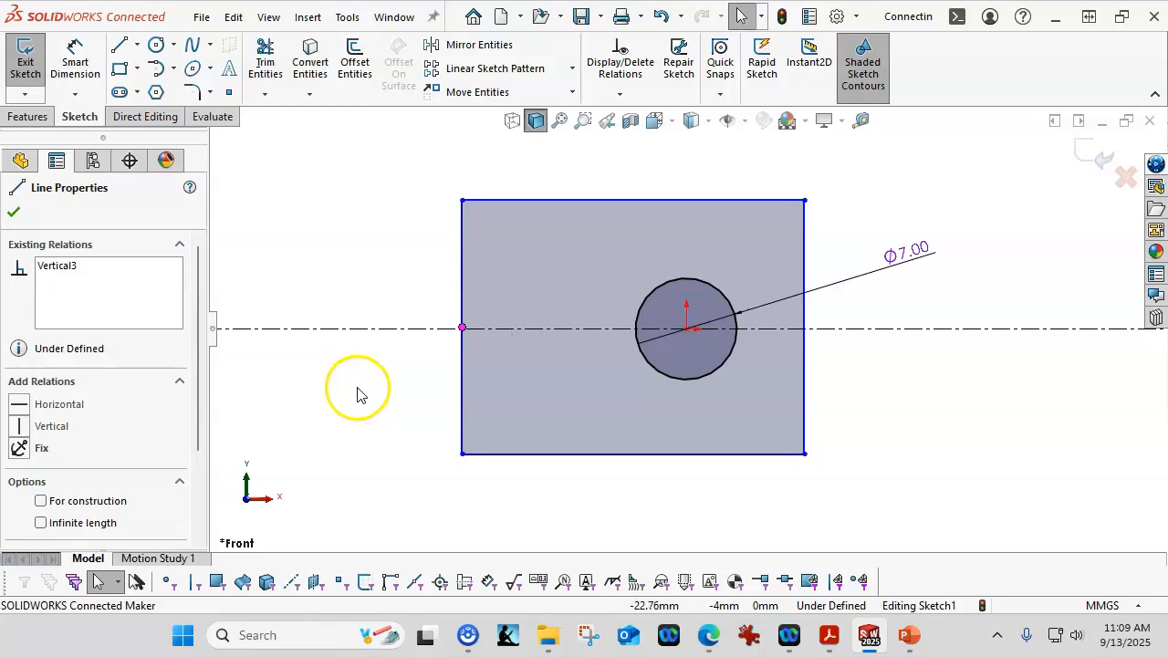
{"action": "left_click", "coordinate": [356, 395]}
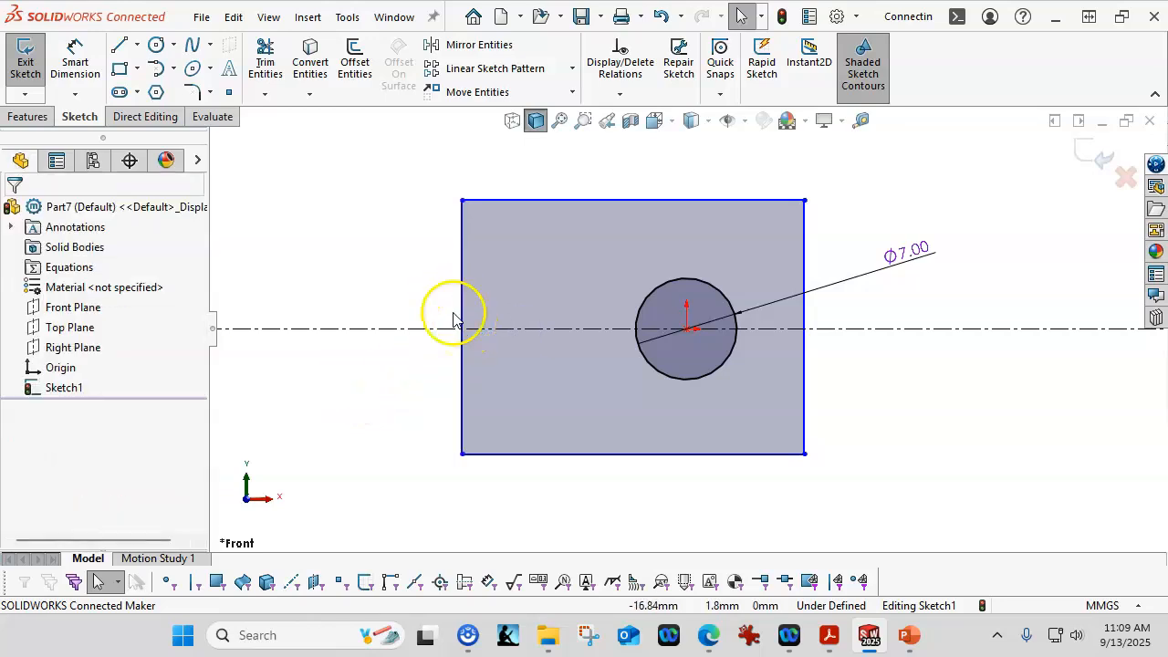
{"action": "left_click", "coordinate": [462, 278]}
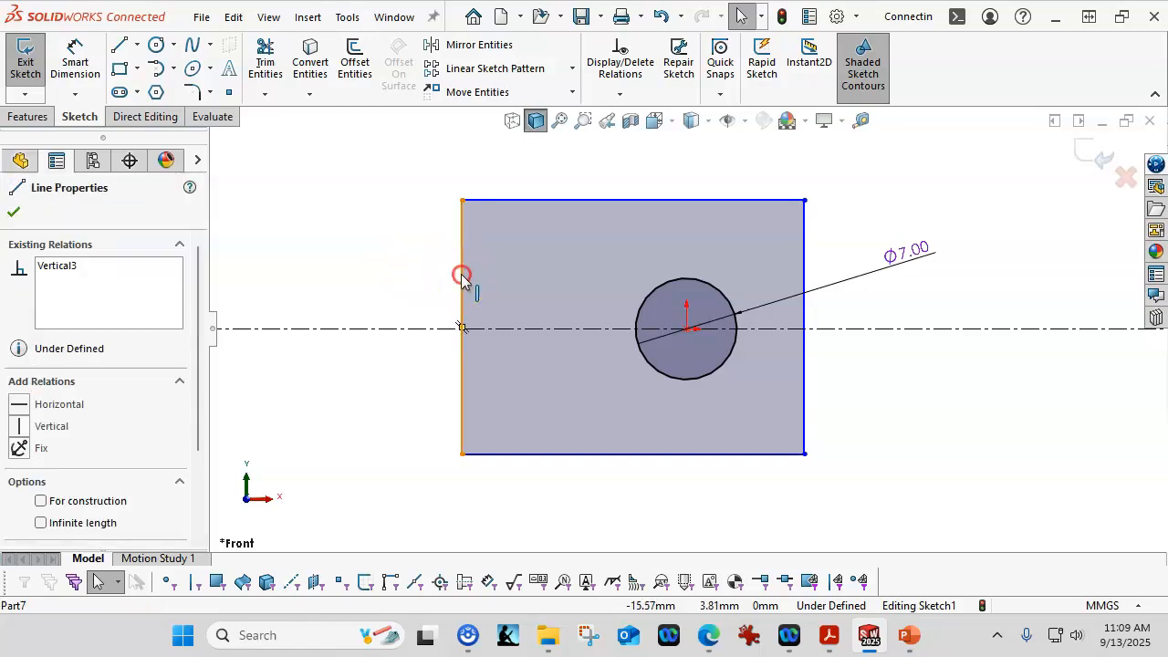
{"action": "right_click", "coordinate": [461, 278]}
{"action": "left_click", "coordinate": [526, 312]}
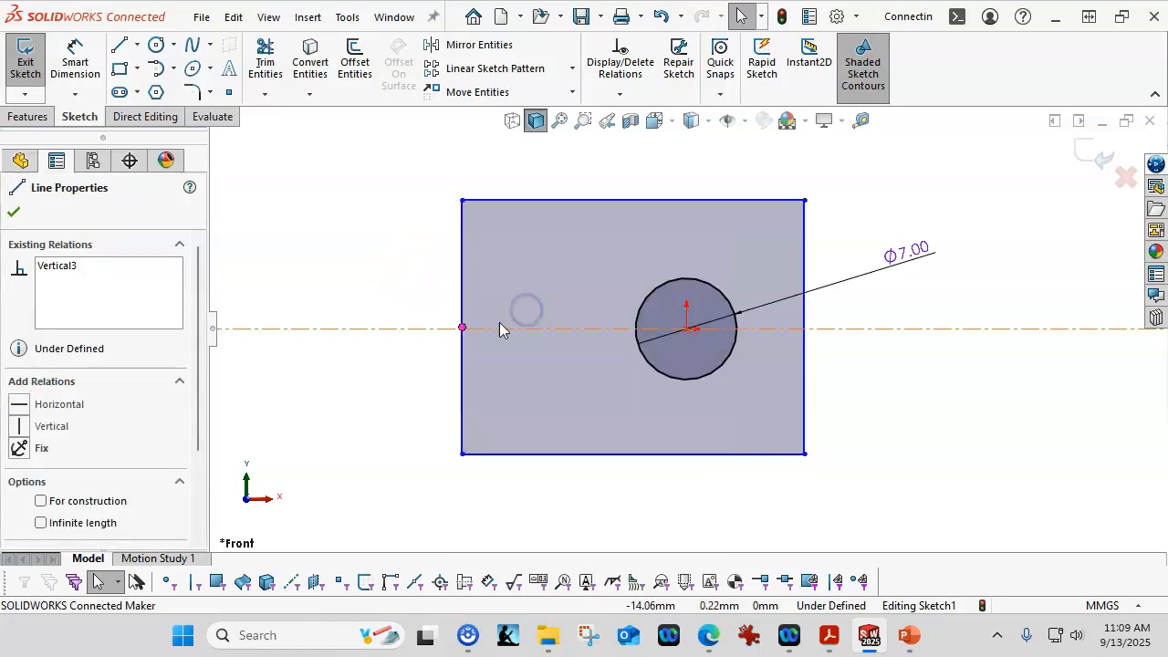
{"action": "left_click", "coordinate": [430, 330], "text": "ctrl"}
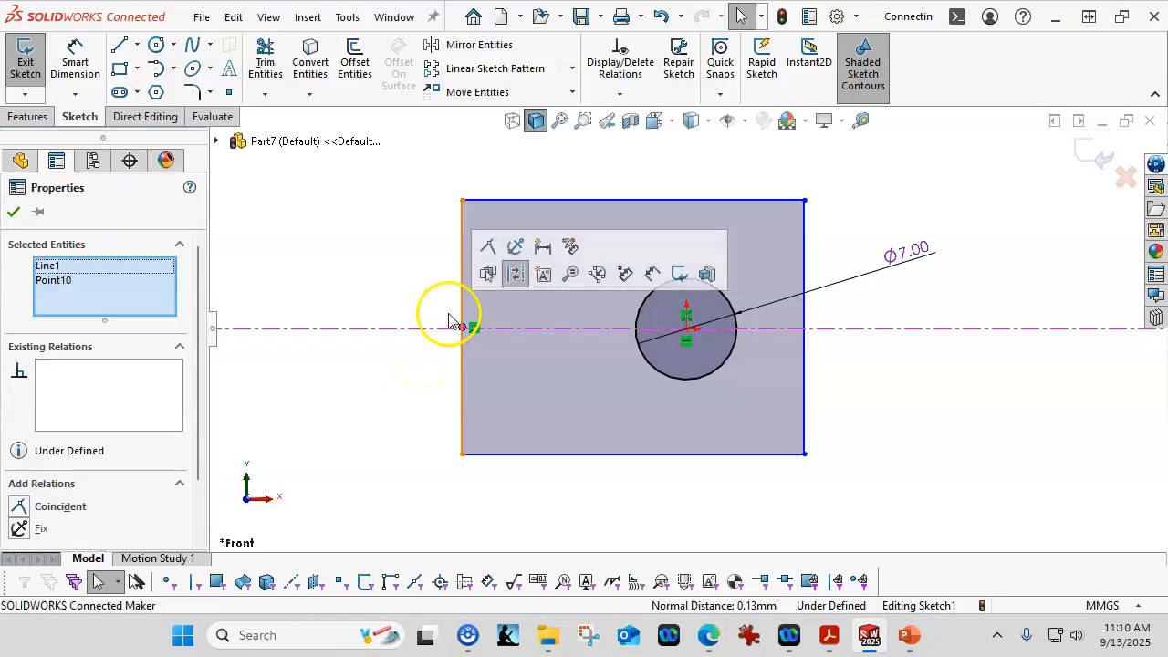
{"action": "left_click", "coordinate": [487, 250]}
{"action": "left_click", "coordinate": [359, 279]}
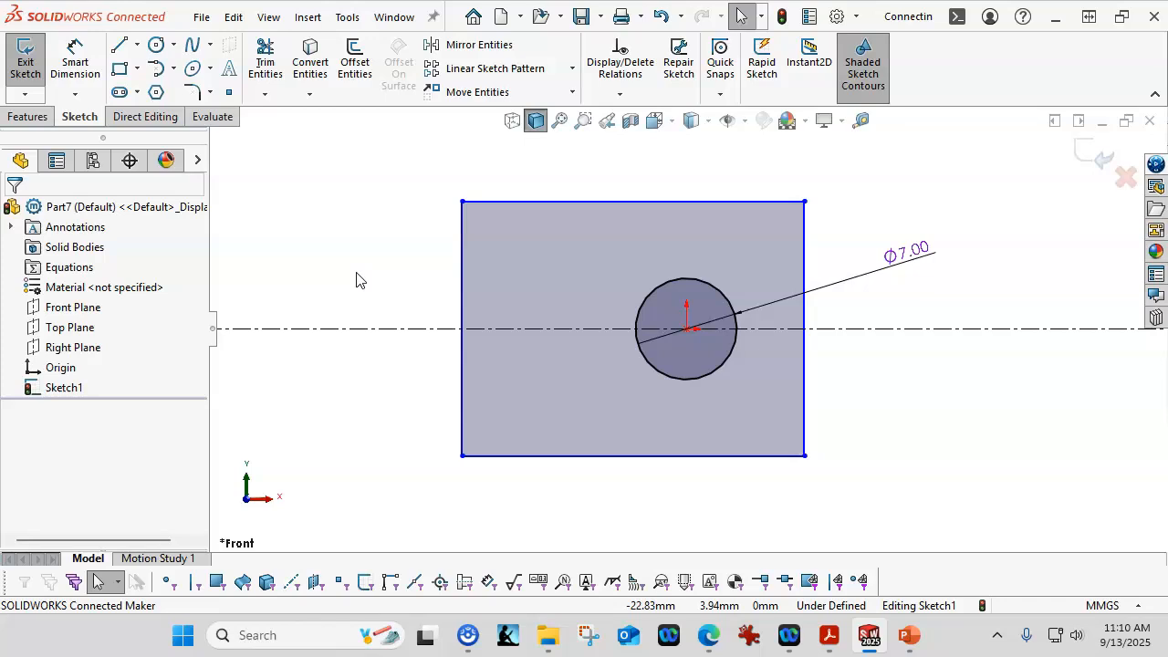
Step: Dimension the distance from the rectangle's left edge to the circle's center as 17 mm
{"action": "left_click", "coordinate": [75, 64]}
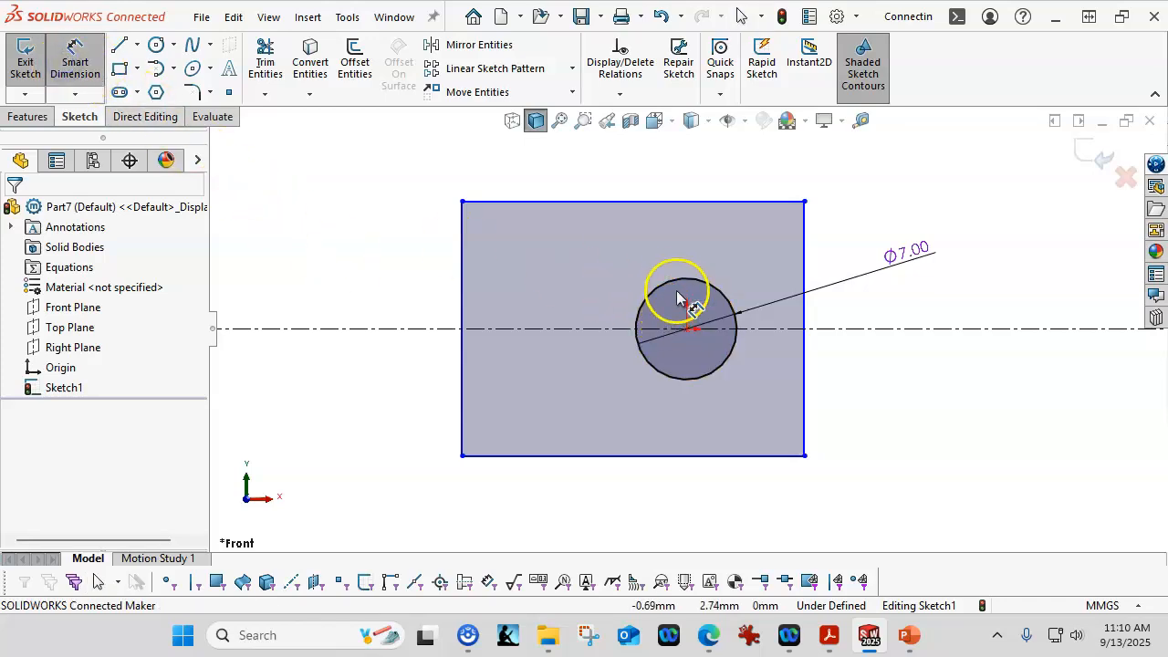
{"action": "left_click", "coordinate": [681, 292]}
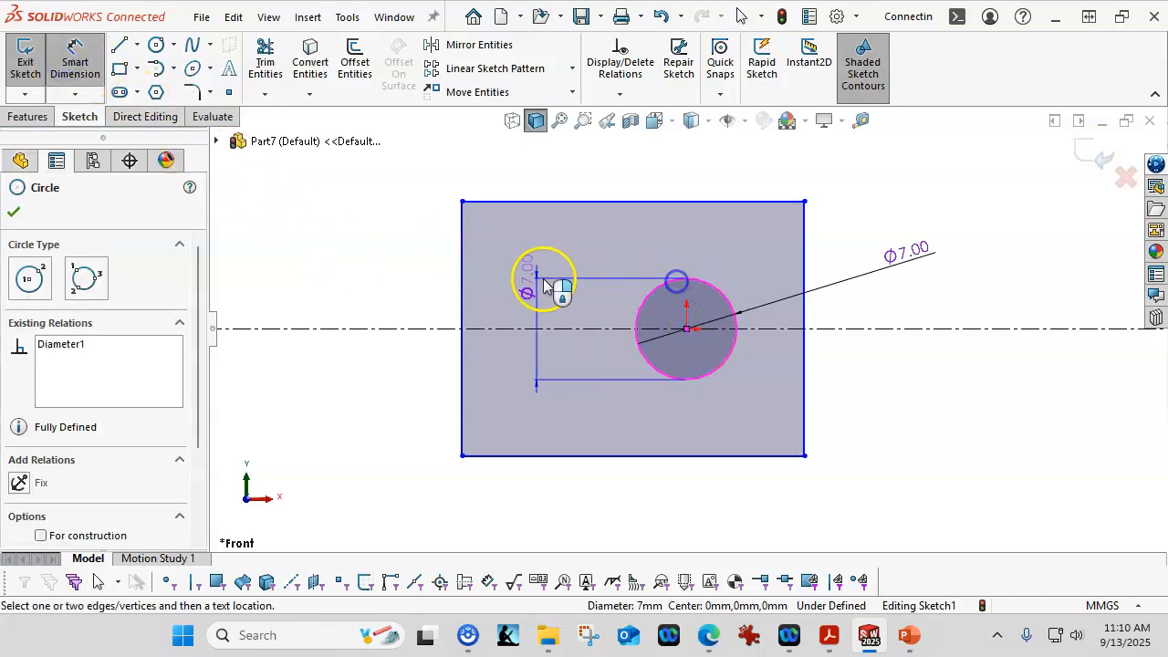
{"action": "left_click", "coordinate": [458, 282]}
{"action": "left_click", "coordinate": [536, 174]}
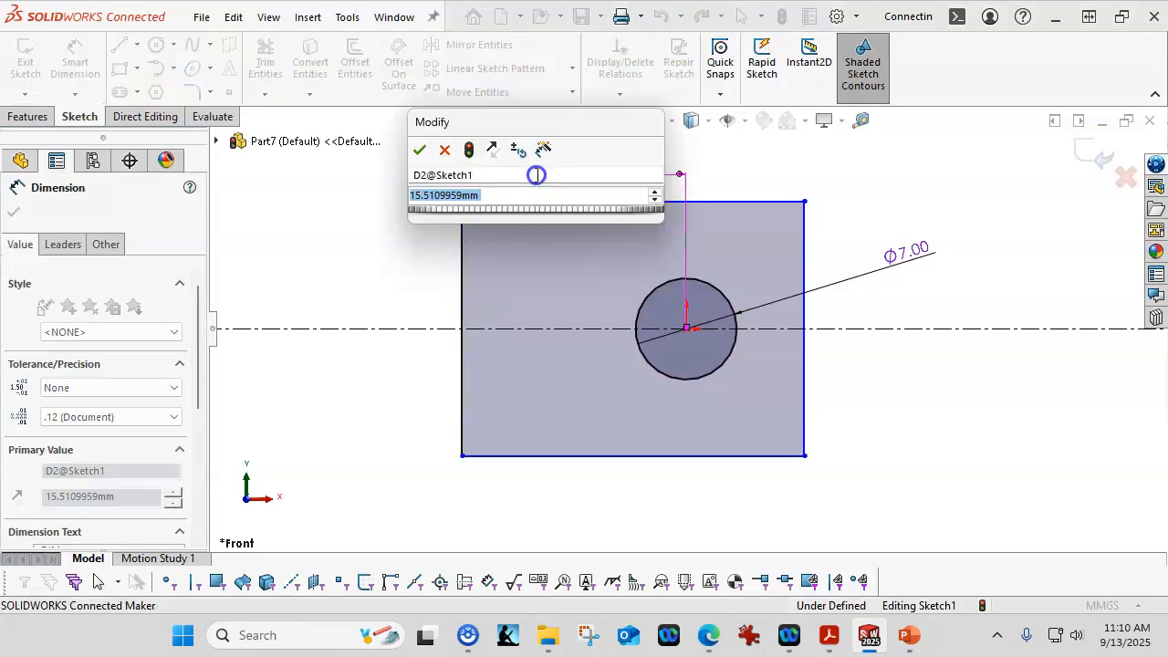
{"action": "type", "text": "17"}
{"action": "key", "text": "Return"}
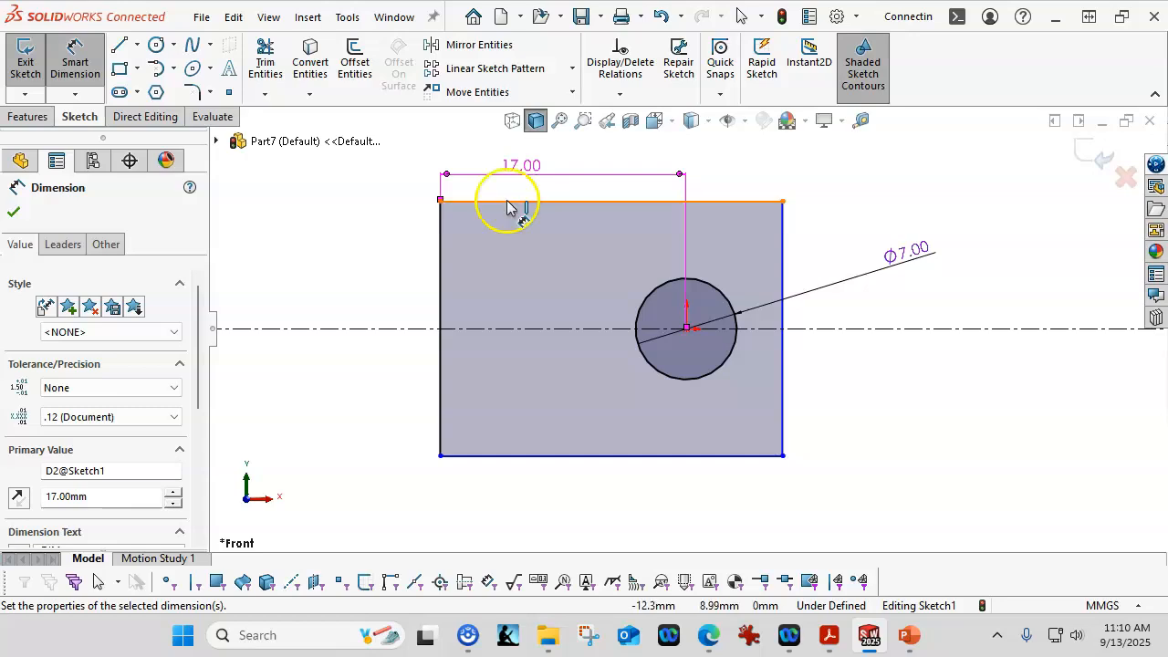
Step: Dimension the rectangle's left edge height to 28 mm and its bottom edge width to 26 mm
{"action": "left_click", "coordinate": [440, 313]}
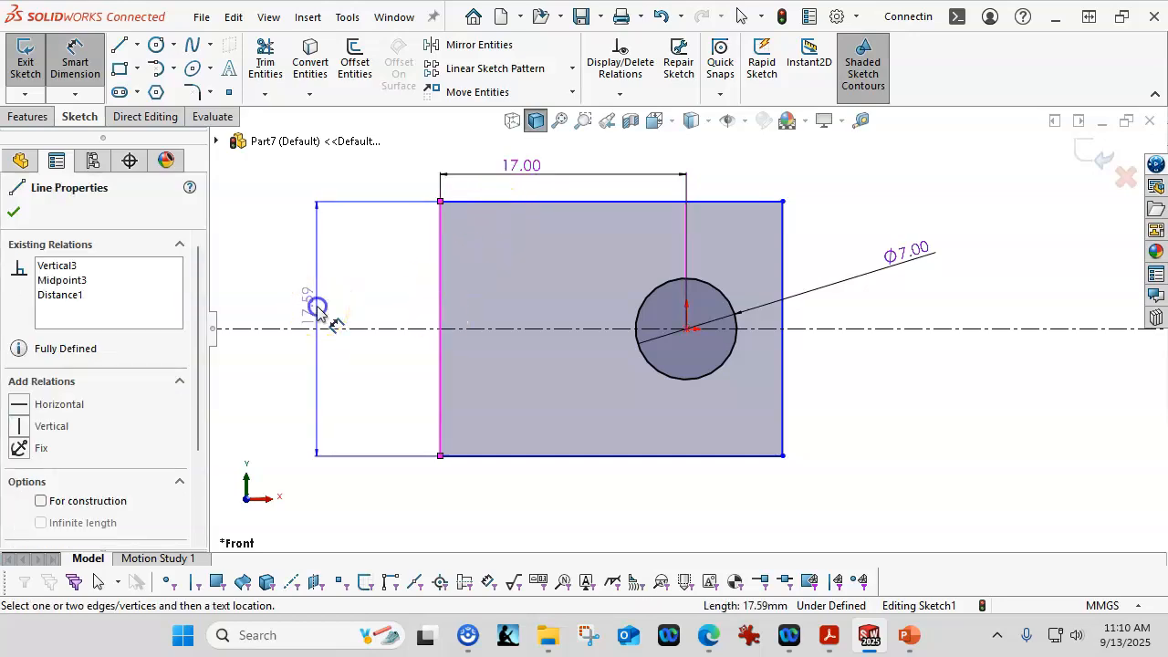
{"action": "left_click", "coordinate": [317, 310]}
{"action": "type", "text": "28"}
{"action": "key", "text": "Return"}
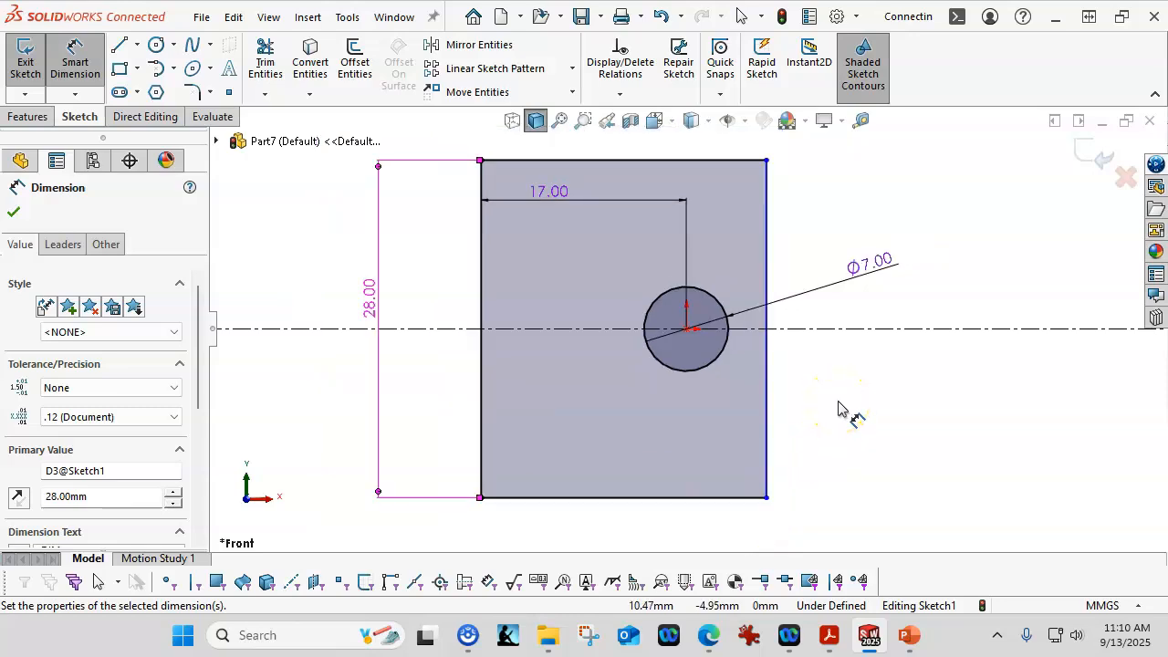
{"action": "left_click", "coordinate": [631, 497]}
{"action": "left_click", "coordinate": [646, 548]}
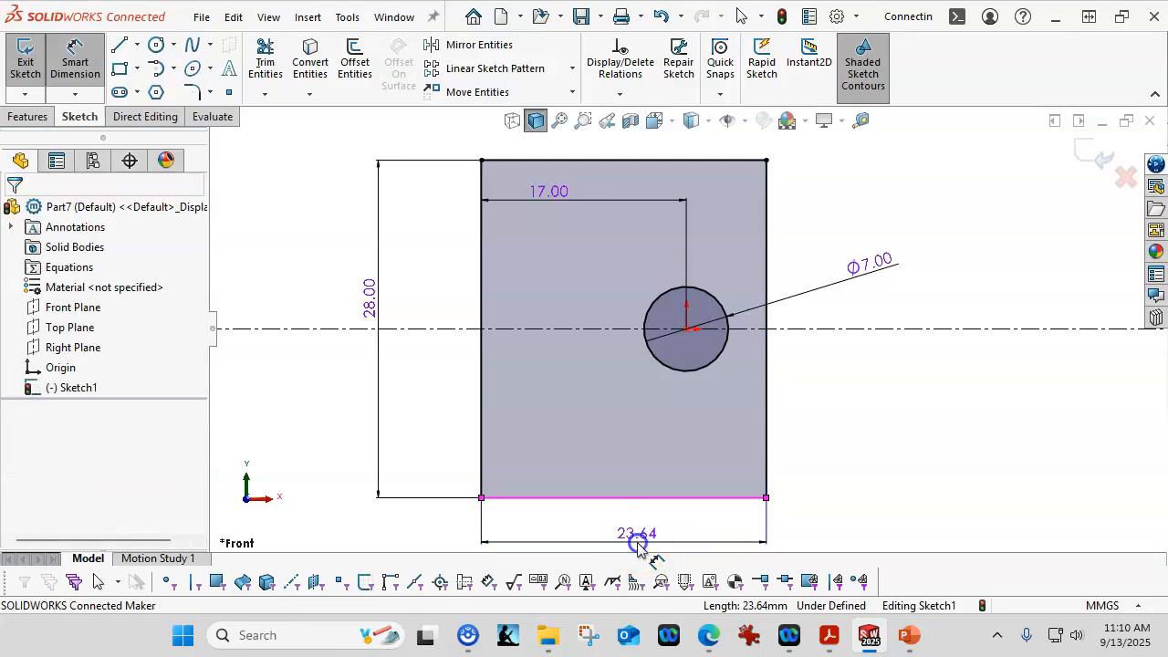
{"action": "type", "text": "26"}
{"action": "key", "text": "Return"}
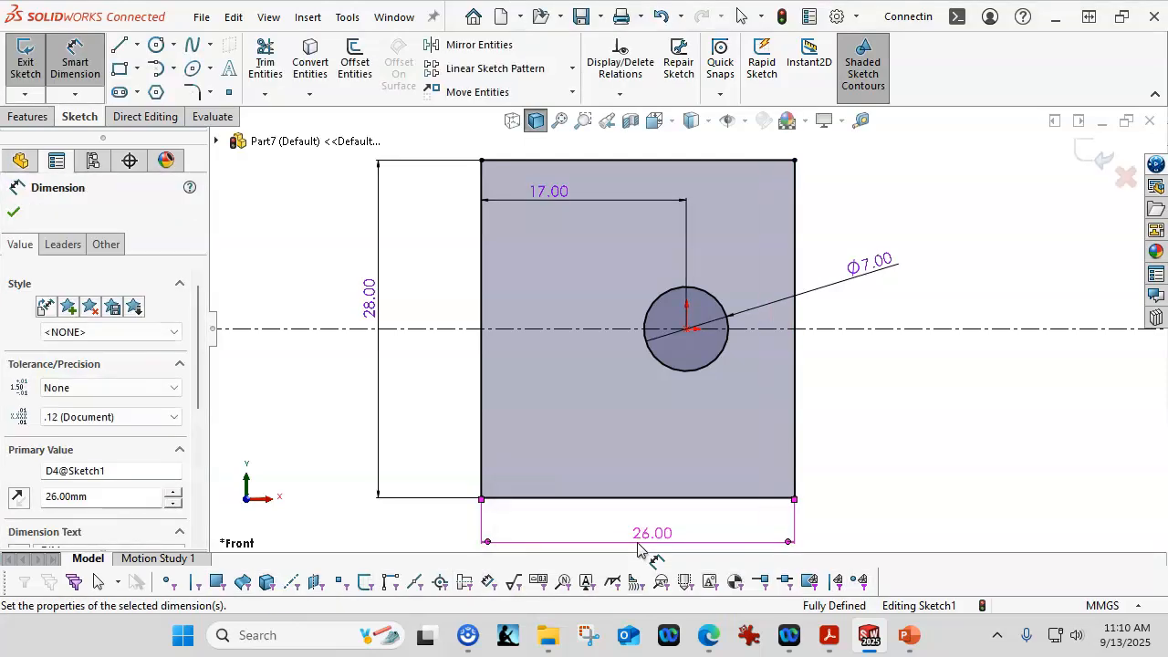
Step: Move the circle's diameter dimension inside the rectangle toward its upper-left area
{"action": "right_click", "coordinate": [913, 248]}
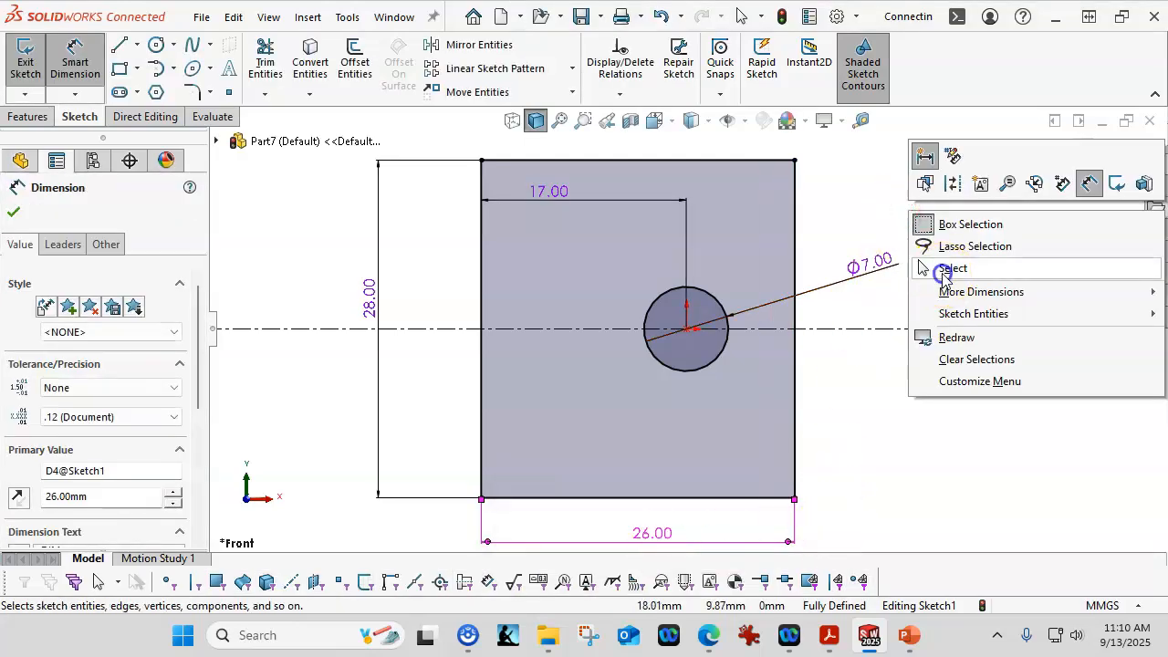
{"action": "left_click", "coordinate": [943, 273]}
{"action": "left_click_drag", "start_coordinate": [863, 269], "coordinate": [539, 248]}
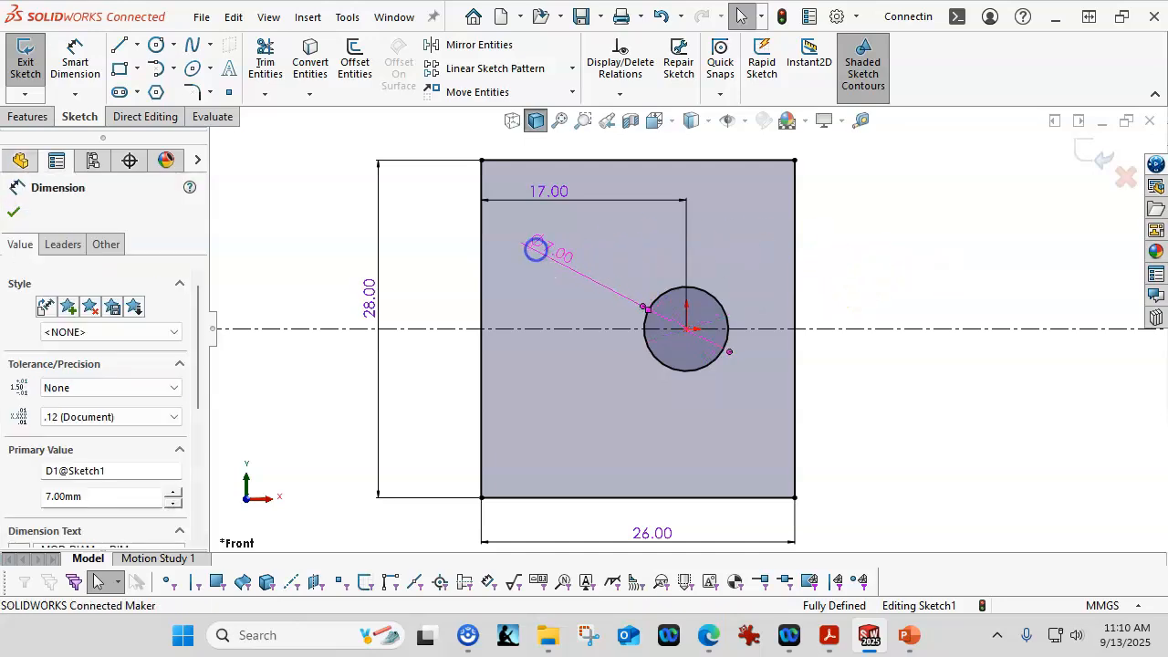
Step: Sketch a 3 Point Arc with both ends on the rectangle's right edge, bulging into the plate across the centerline
{"action": "left_click", "coordinate": [172, 68]}
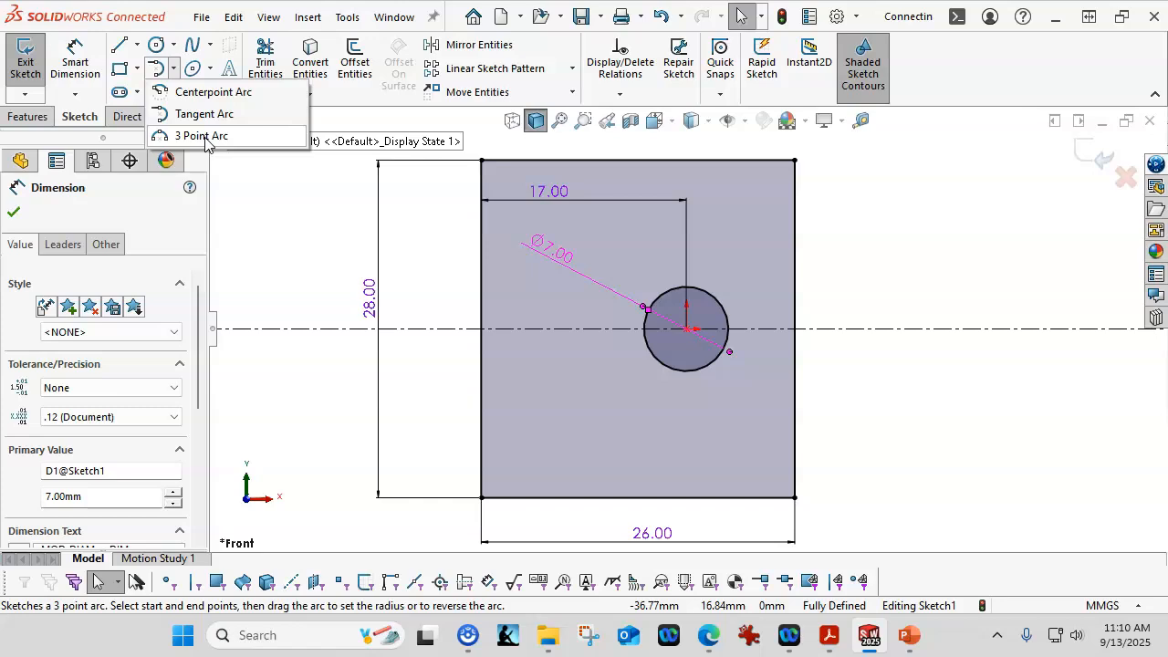
{"action": "left_click", "coordinate": [205, 138]}
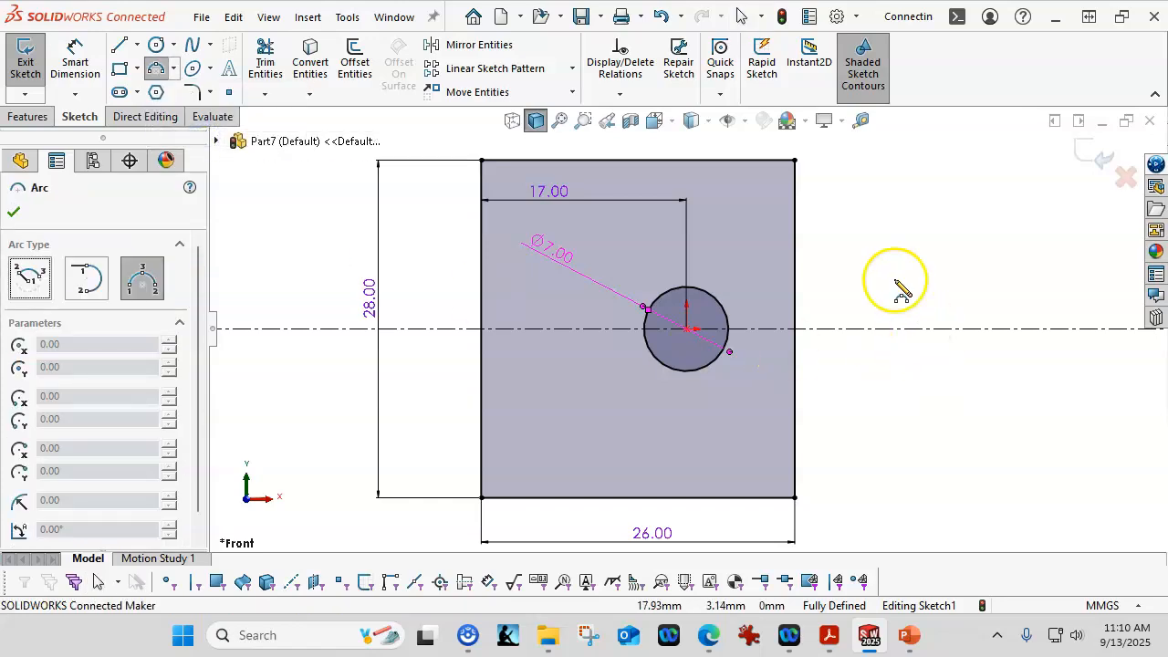
{"action": "left_click", "coordinate": [796, 268]}
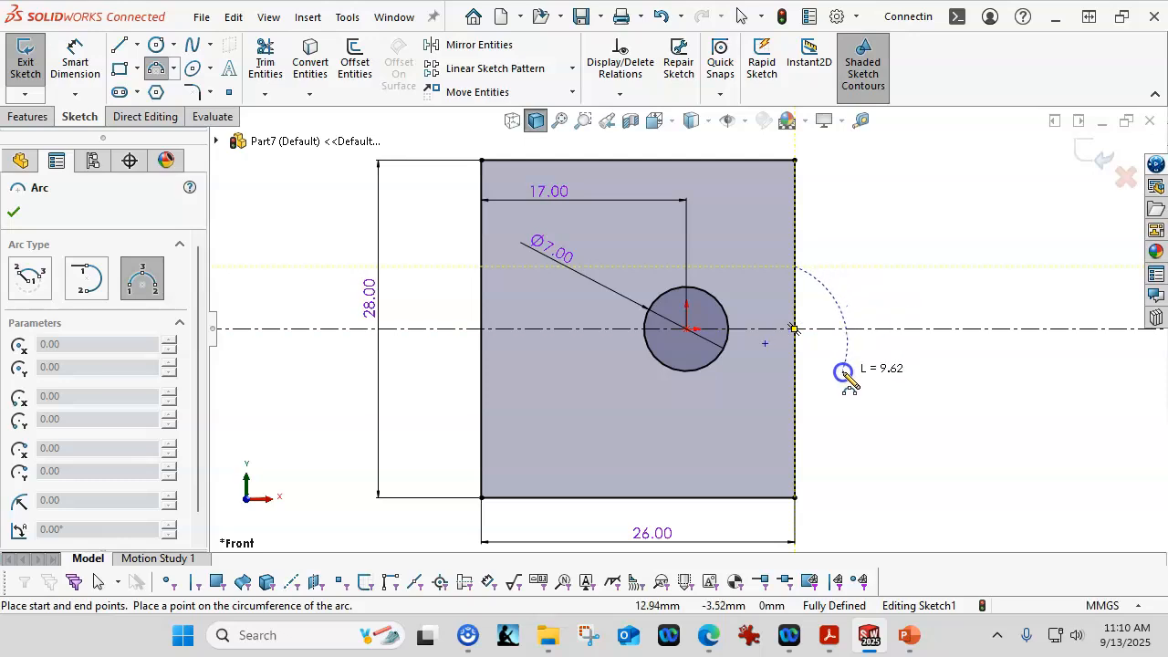
{"action": "left_click", "coordinate": [797, 395]}
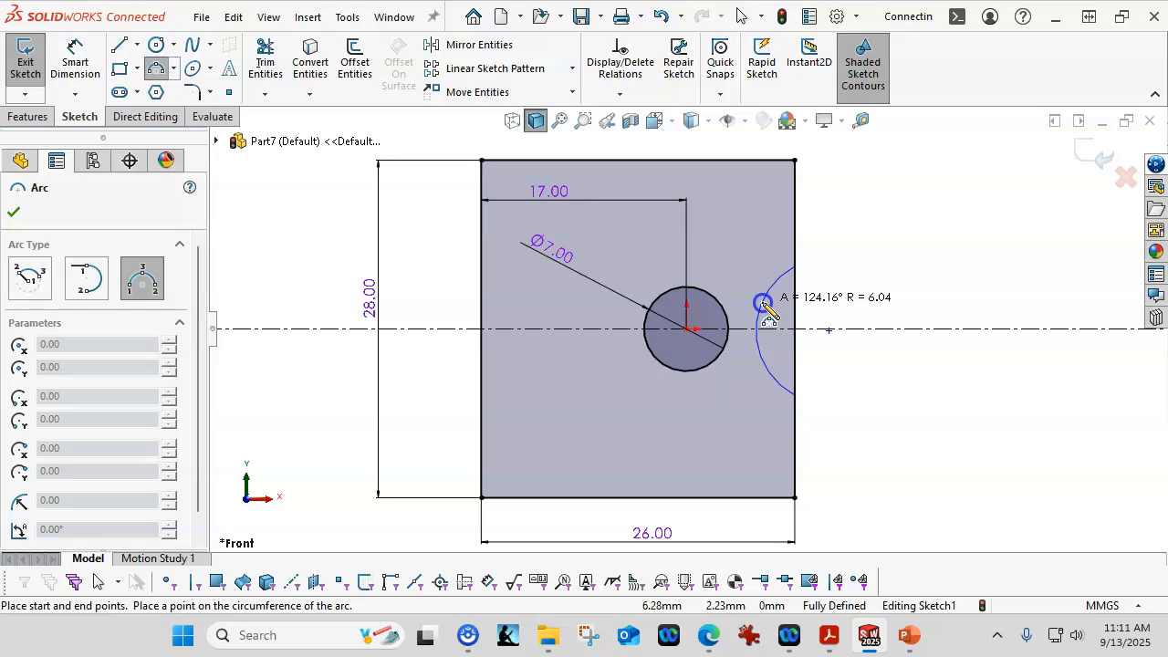
{"action": "left_click", "coordinate": [762, 315]}
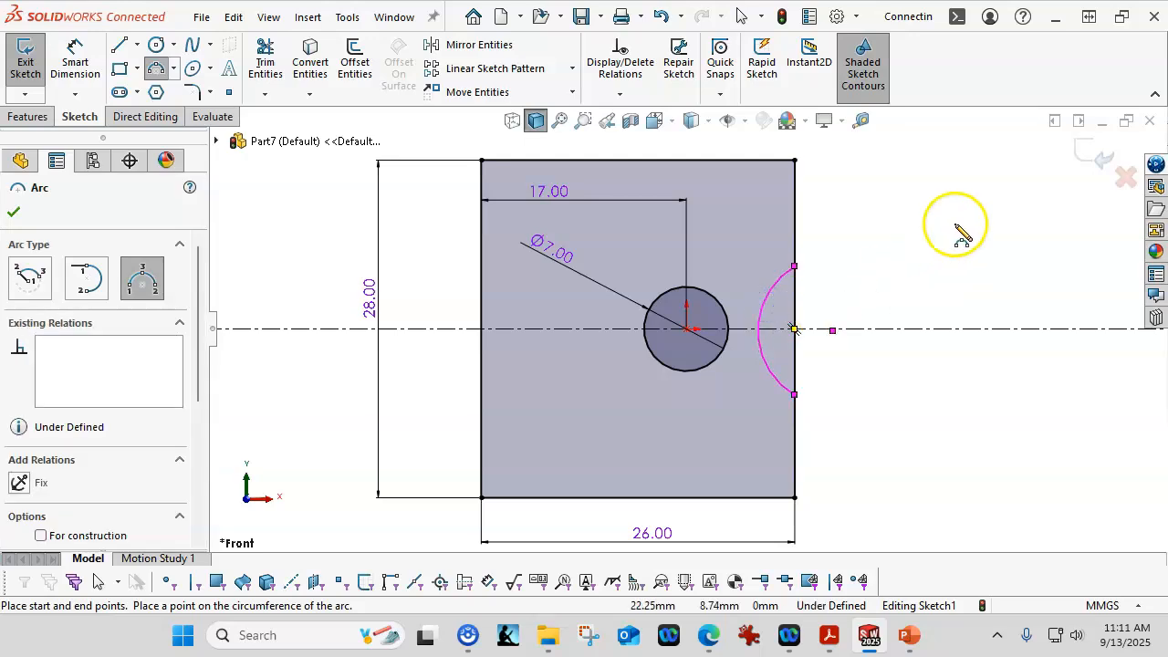
{"action": "key", "text": "Escape"}
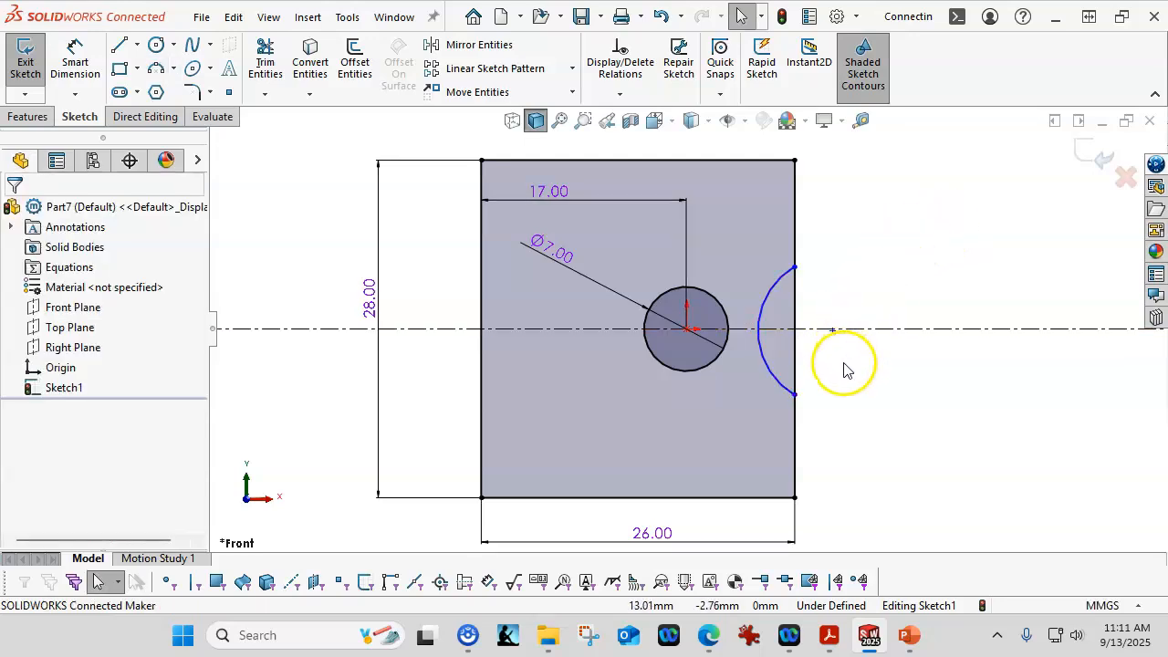
Step: Slide the arc's center along the centerline and dimension the arc's radius as 12 mm
{"action": "left_click_drag", "start_coordinate": [833, 340], "coordinate": [862, 334]}
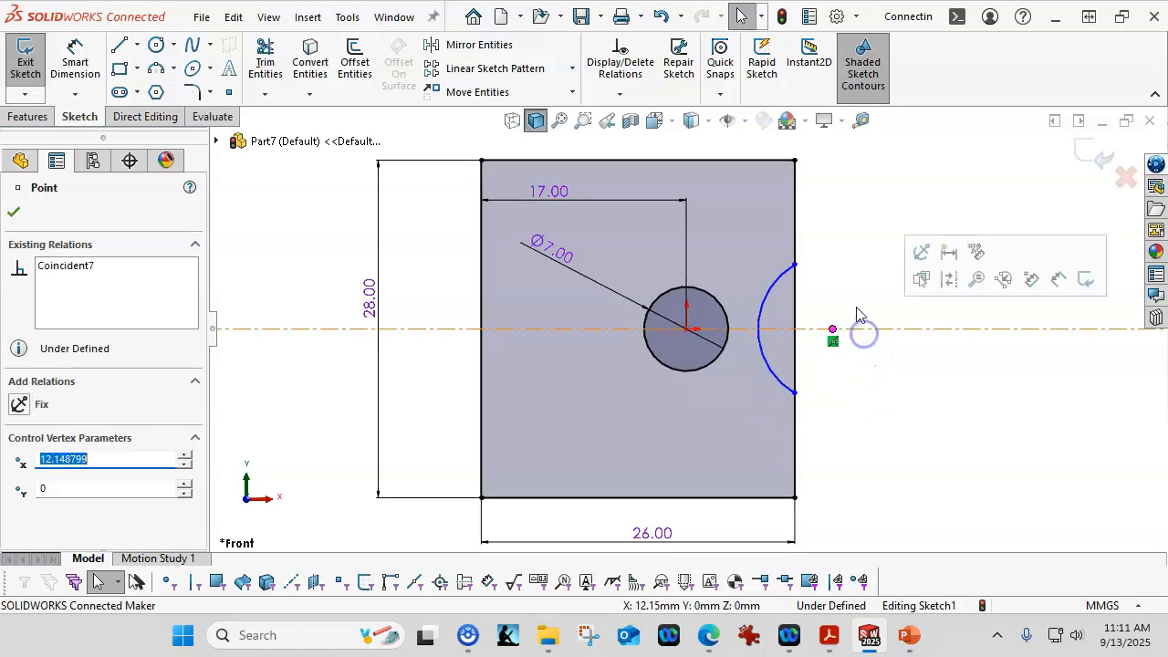
{"action": "left_click", "coordinate": [92, 65]}
{"action": "left_click", "coordinate": [769, 306]}
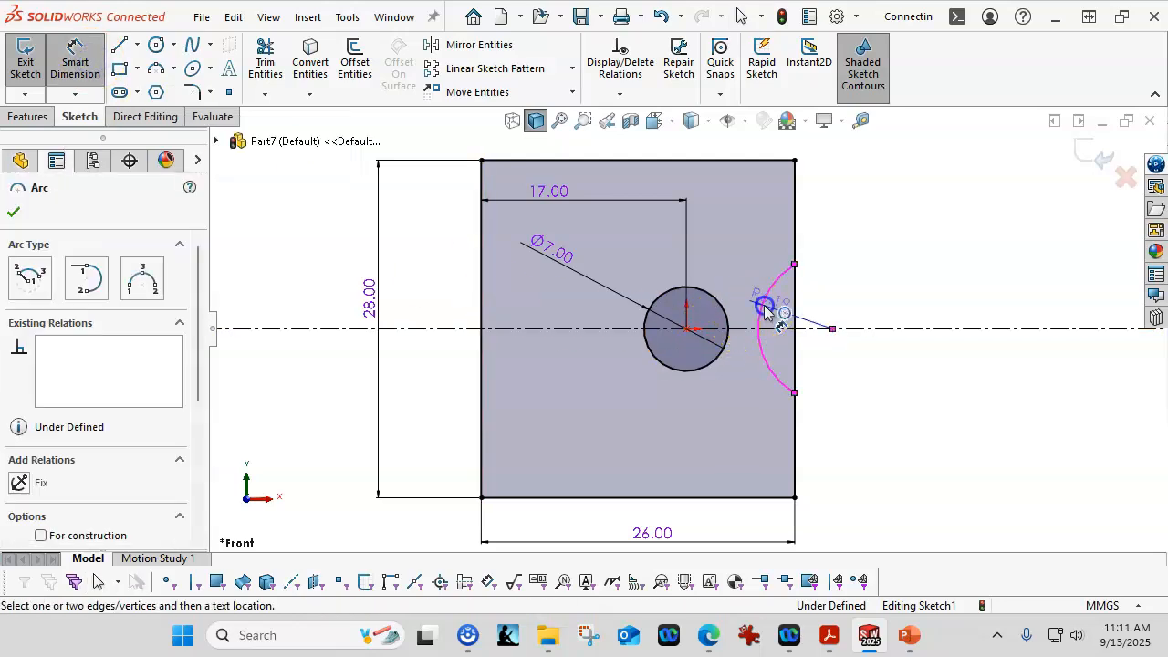
{"action": "left_click", "coordinate": [1037, 391]}
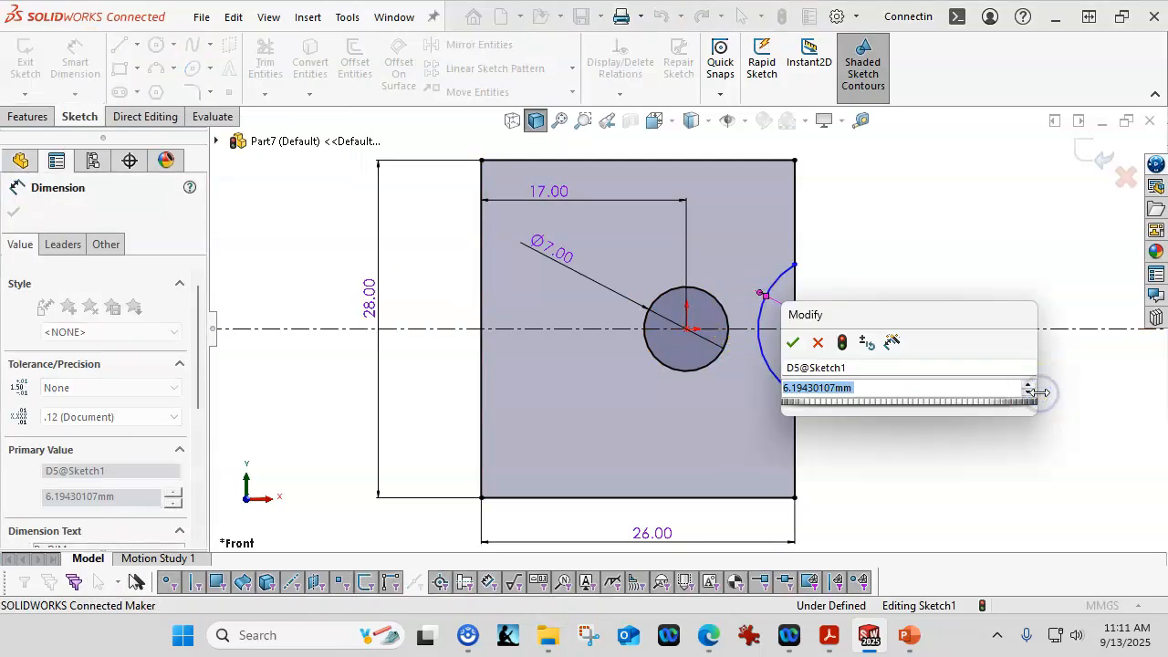
{"action": "type", "text": "12"}
{"action": "key", "text": "Return"}
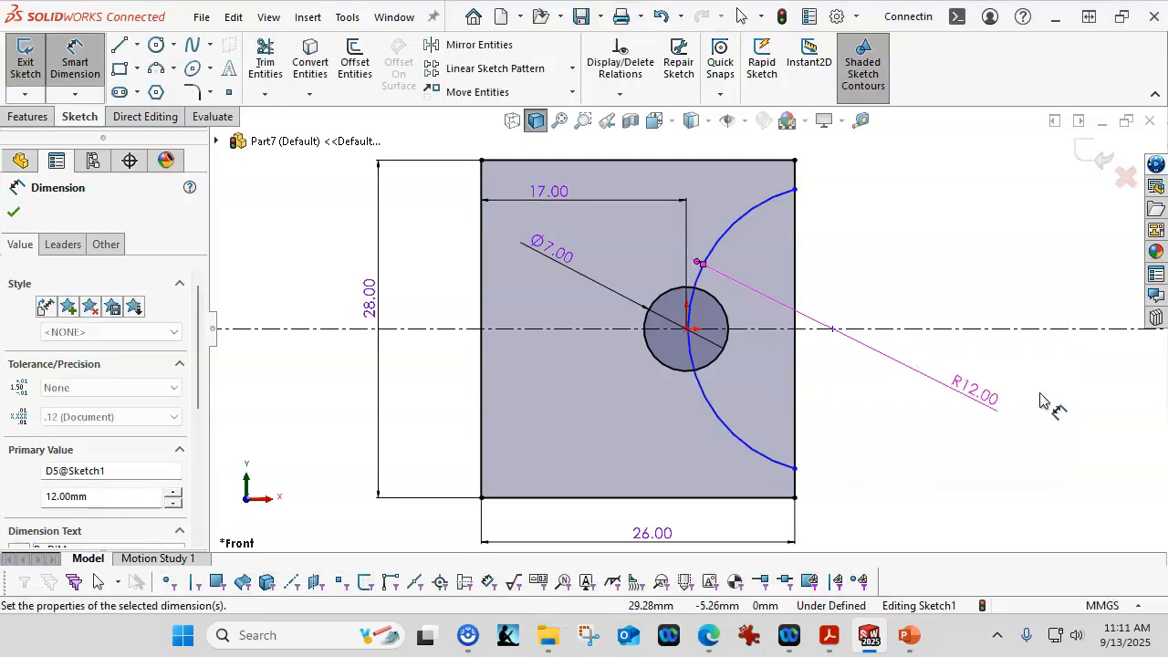
Step: Drag the arc's center and both endpoints so the arc's ends sit on the right edge closer to the centerline
{"action": "right_click", "coordinate": [900, 216]}
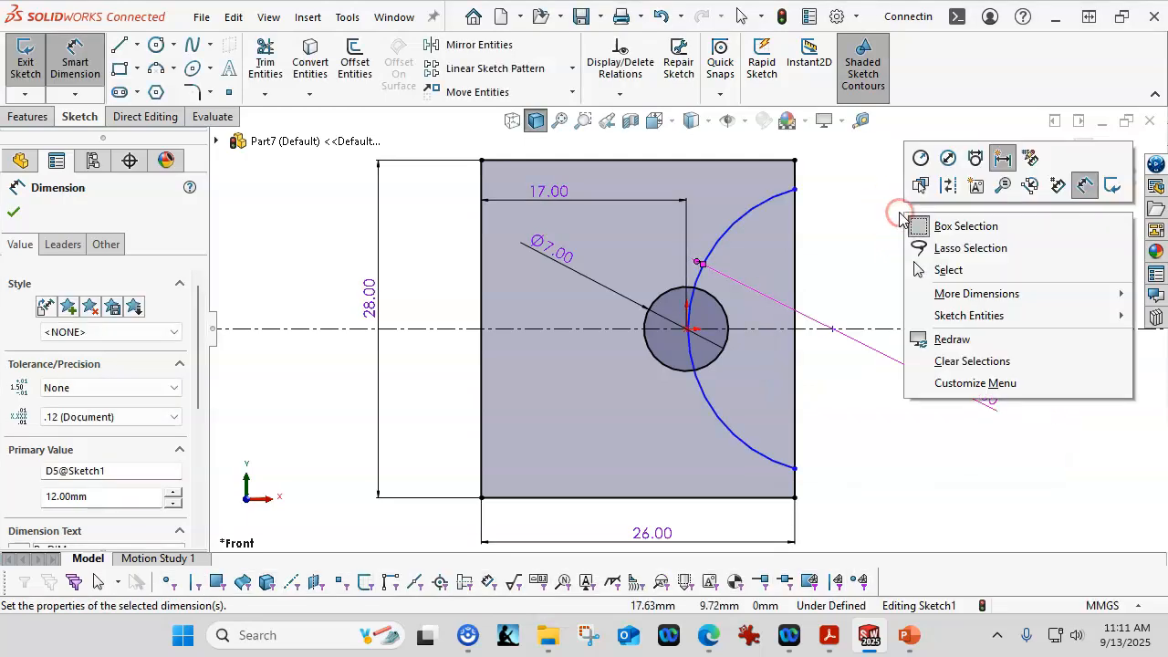
{"action": "left_click", "coordinate": [949, 273]}
{"action": "mouse_move", "coordinate": [829, 337]}
{"action": "left_mouse_down"}
{"action": "mouse_move", "coordinate": [834, 325]}
{"action": "mouse_move", "coordinate": [886, 332]}
{"action": "mouse_move", "coordinate": [826, 336]}
{"action": "left_mouse_up"}
{"action": "left_click", "coordinate": [737, 383]}
{"action": "left_click_drag", "start_coordinate": [737, 381], "coordinate": [761, 383]}
{"action": "left_click", "coordinate": [932, 203]}
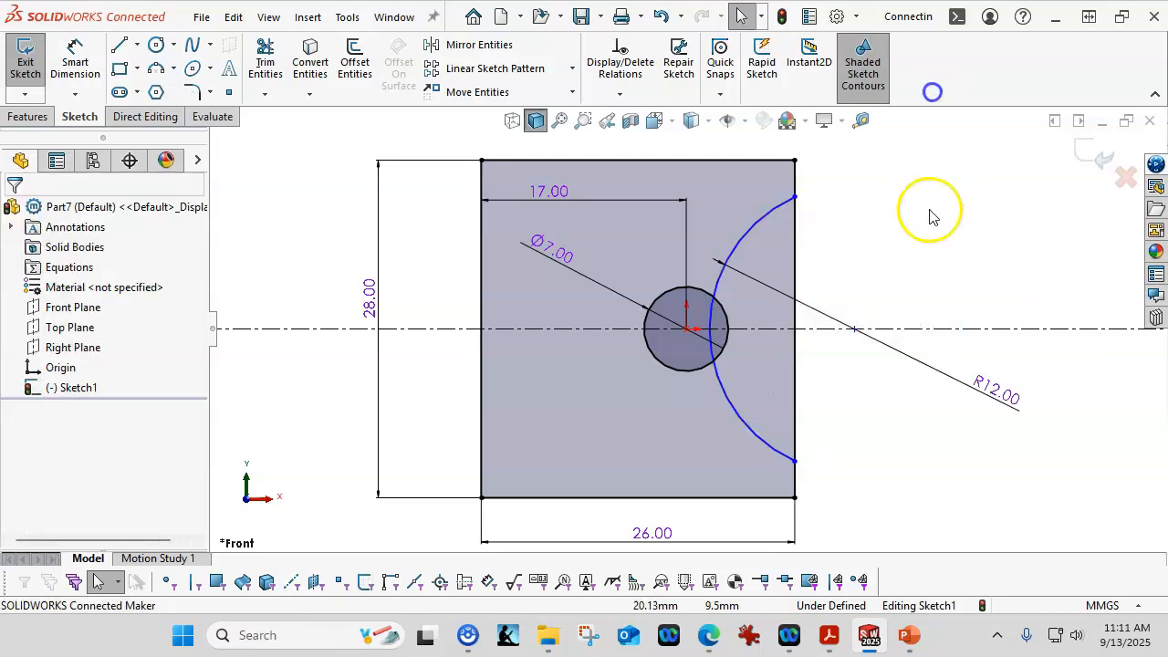
{"action": "left_click_drag", "start_coordinate": [795, 196], "coordinate": [813, 250]}
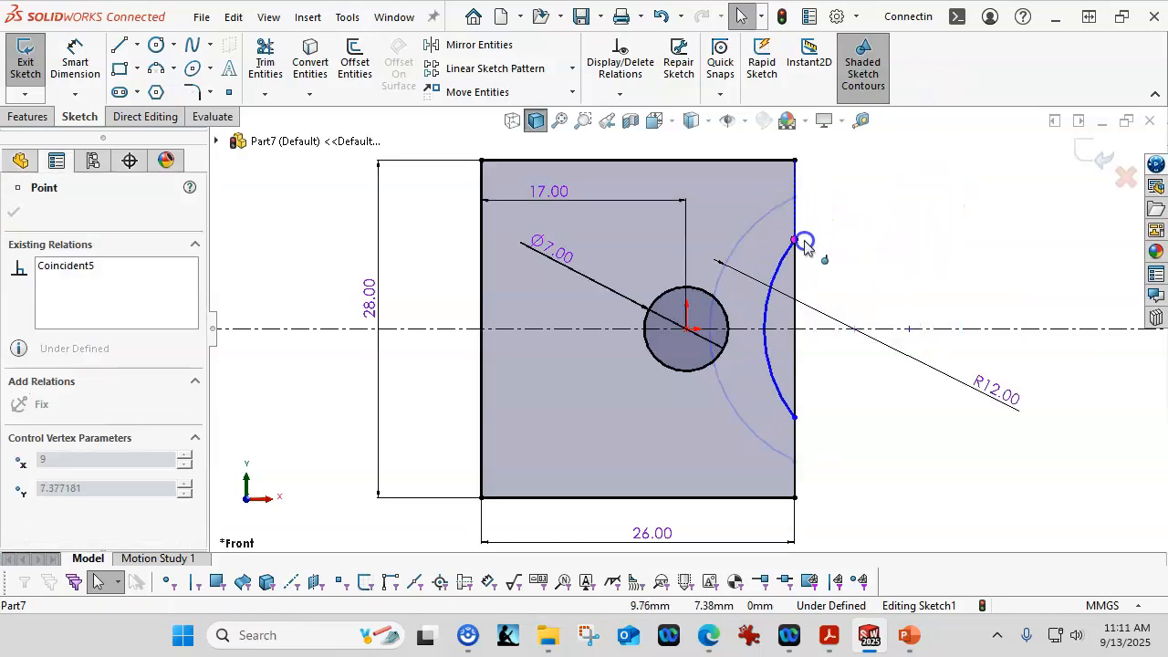
{"action": "left_click_drag", "start_coordinate": [795, 417], "coordinate": [798, 400]}
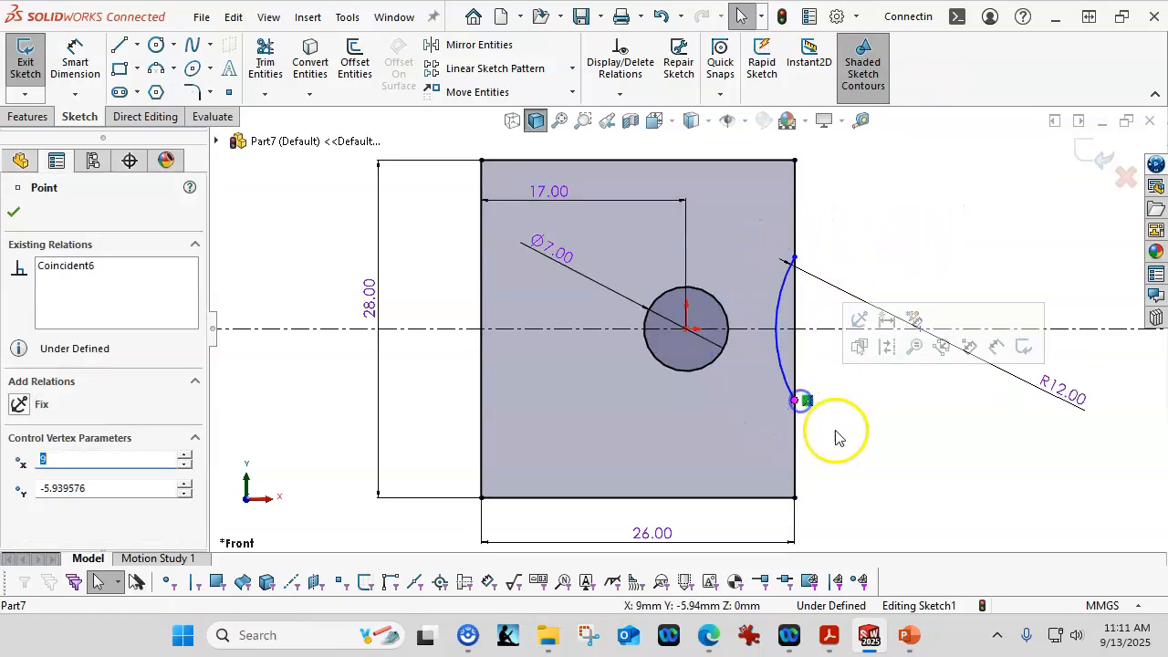
{"action": "left_click", "coordinate": [900, 185]}
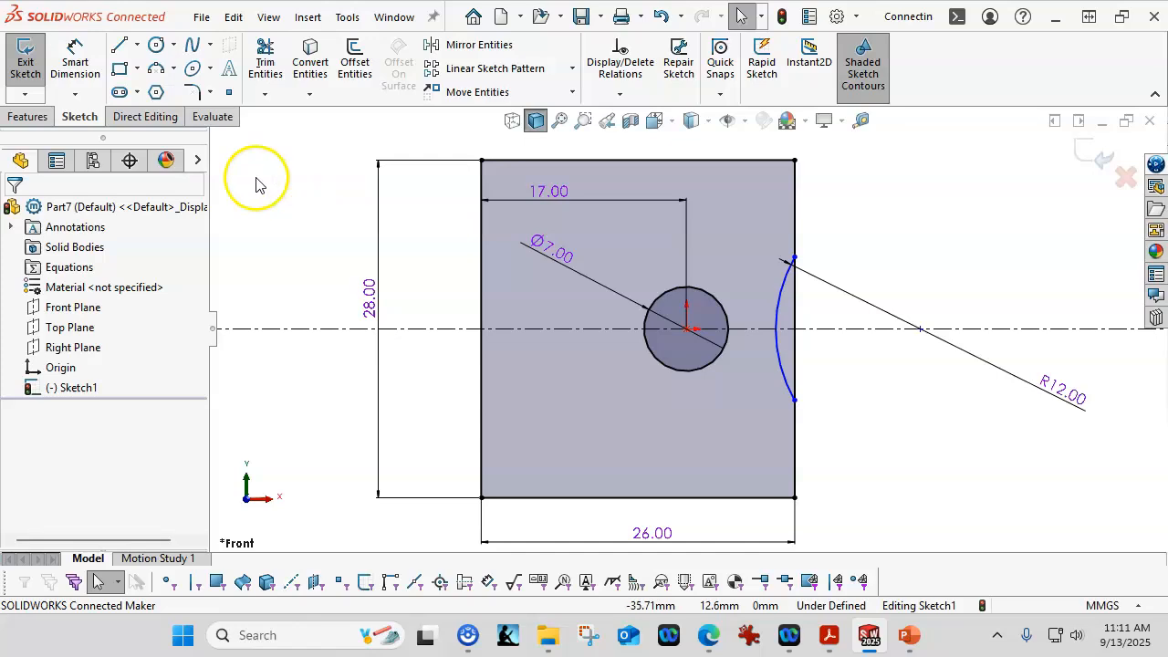
Step: Dimension the distance between the hole and the arc, setting both arc conditions to minimum
{"action": "left_click", "coordinate": [73, 64]}
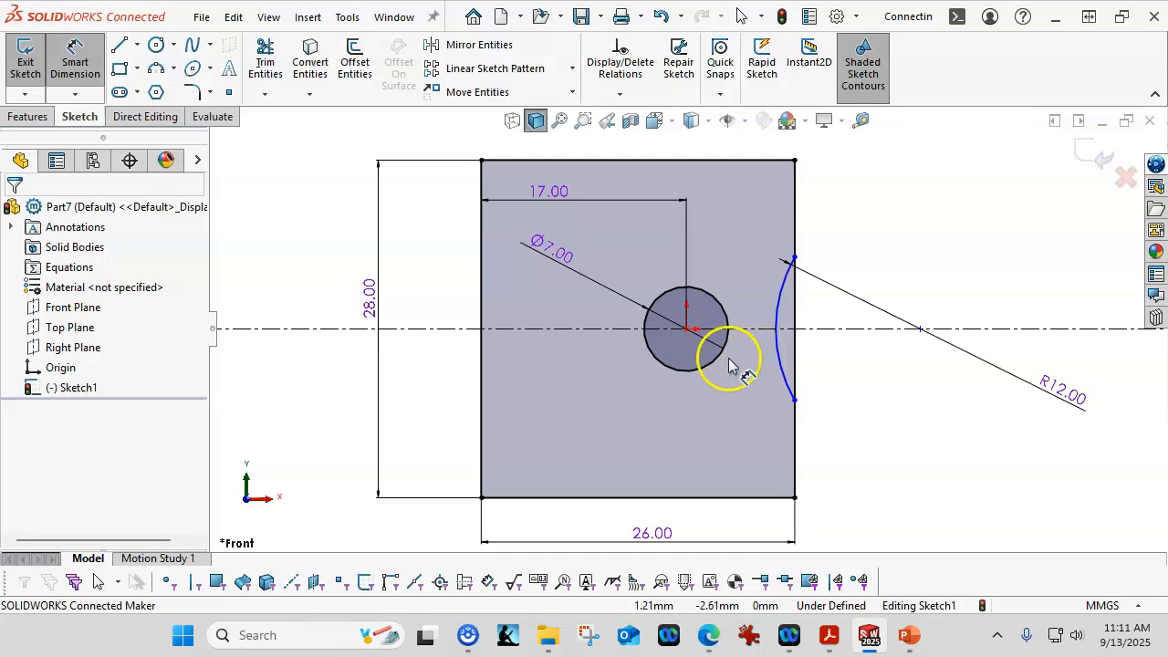
{"action": "scroll", "coordinate": [782, 359], "scroll_direction": "down", "scroll_amount": 2}
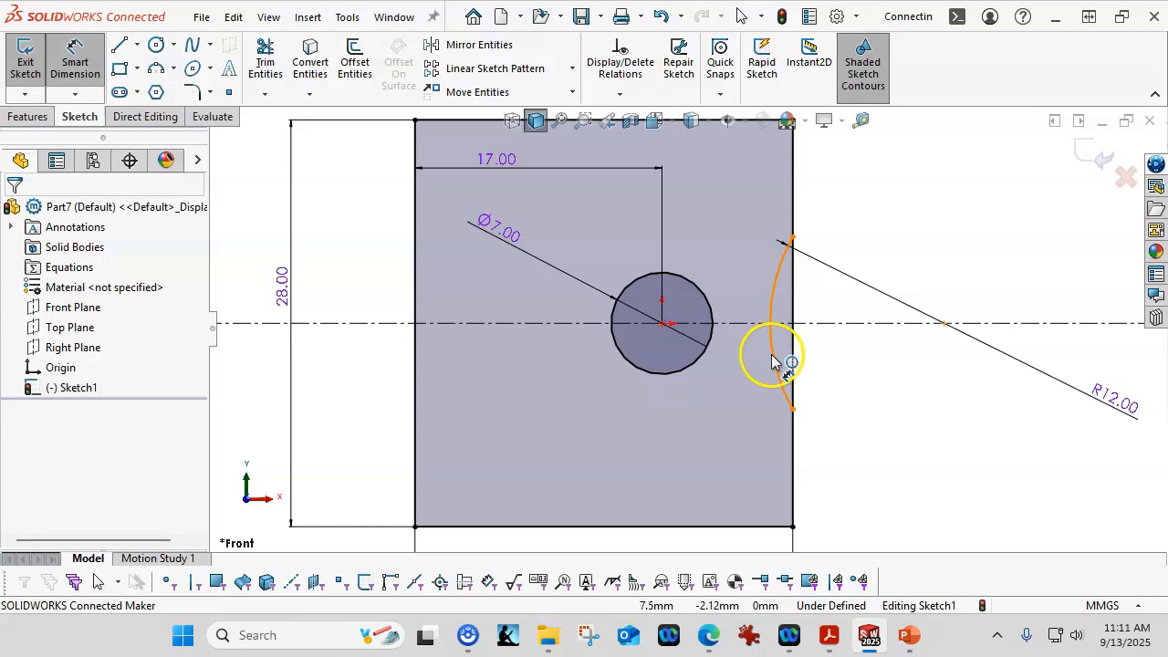
{"action": "left_click", "coordinate": [771, 359]}
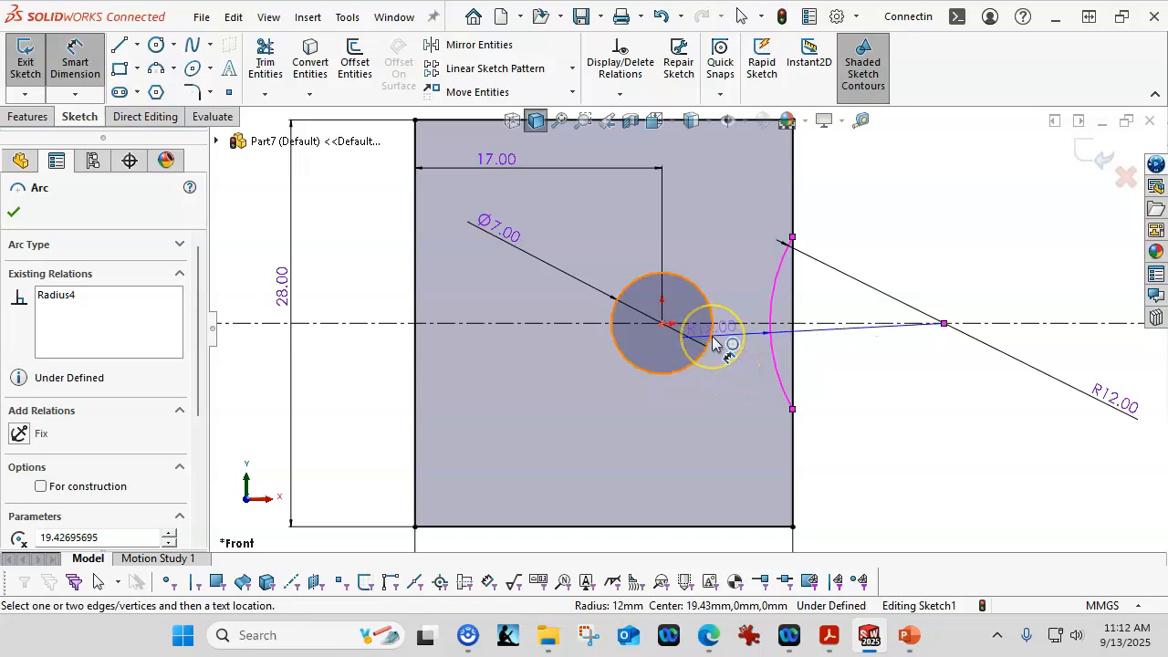
{"action": "left_click", "coordinate": [713, 342]}
{"action": "scroll", "coordinate": [730, 339], "scroll_direction": "up", "scroll_amount": 3}
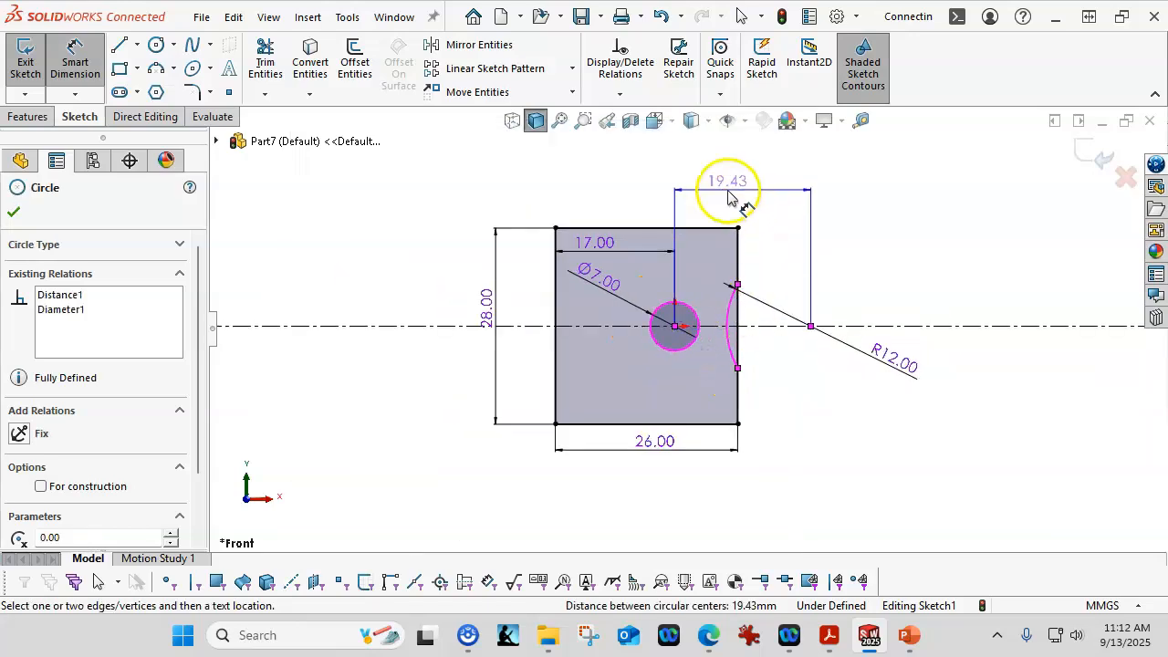
{"action": "left_click", "coordinate": [727, 193]}
{"action": "left_click", "coordinate": [612, 164]}
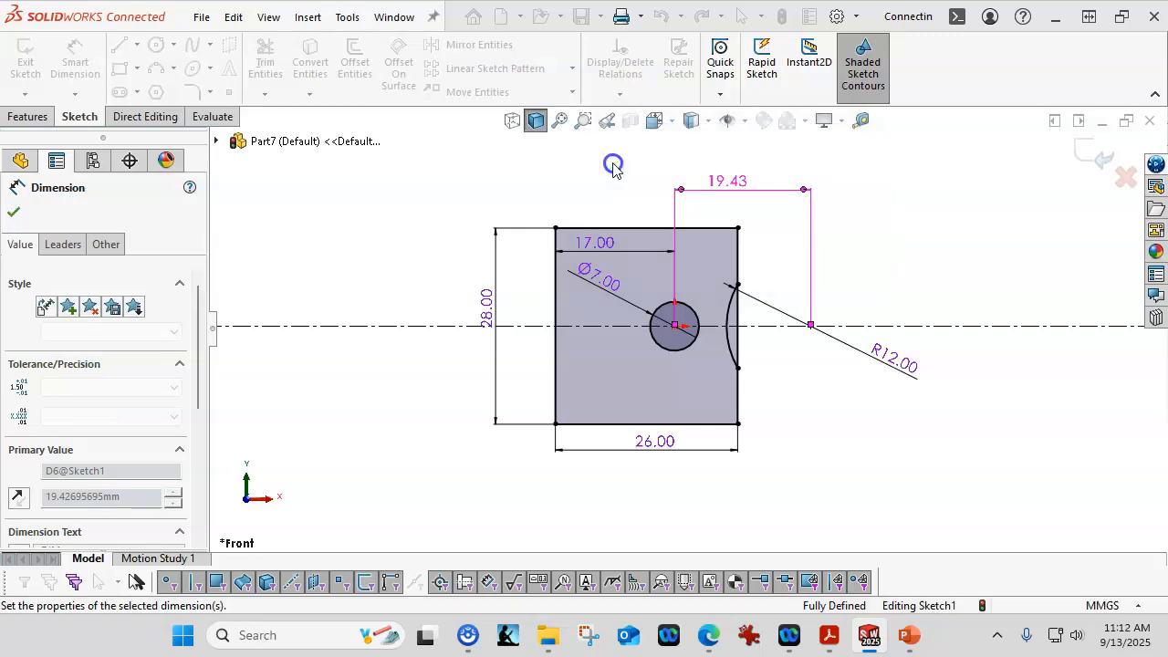
{"action": "left_click", "coordinate": [64, 244]}
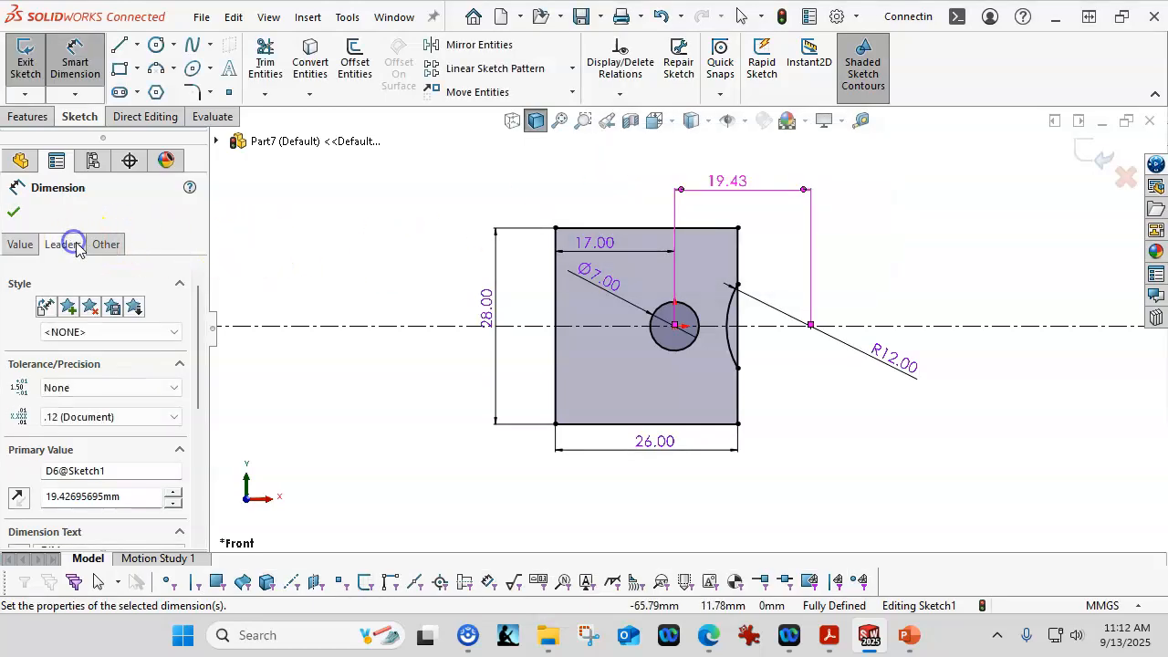
{"action": "left_click_drag", "start_coordinate": [197, 292], "coordinate": [215, 431]}
{"action": "left_click", "coordinate": [106, 471]}
{"action": "left_click", "coordinate": [87, 511]}
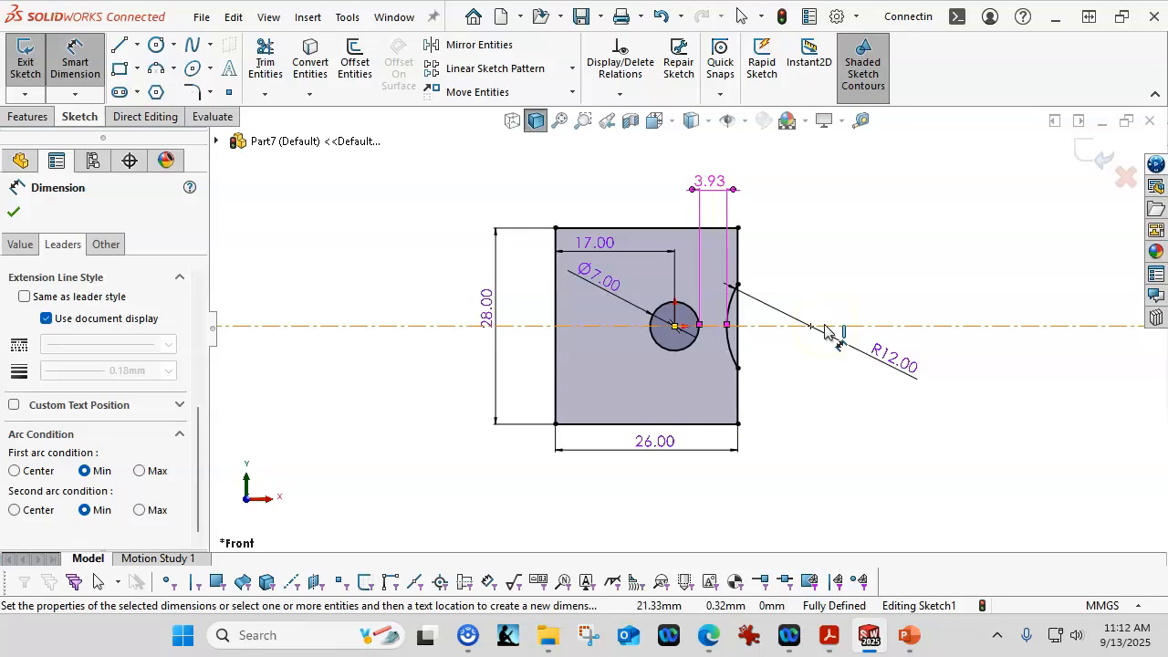
Step: Set the minimum gap between the hole and the arc to 3 mm
{"action": "double_click", "coordinate": [716, 182]}
{"action": "type", "text": "3.92695695mm"}
{"action": "key", "text": "Return"}
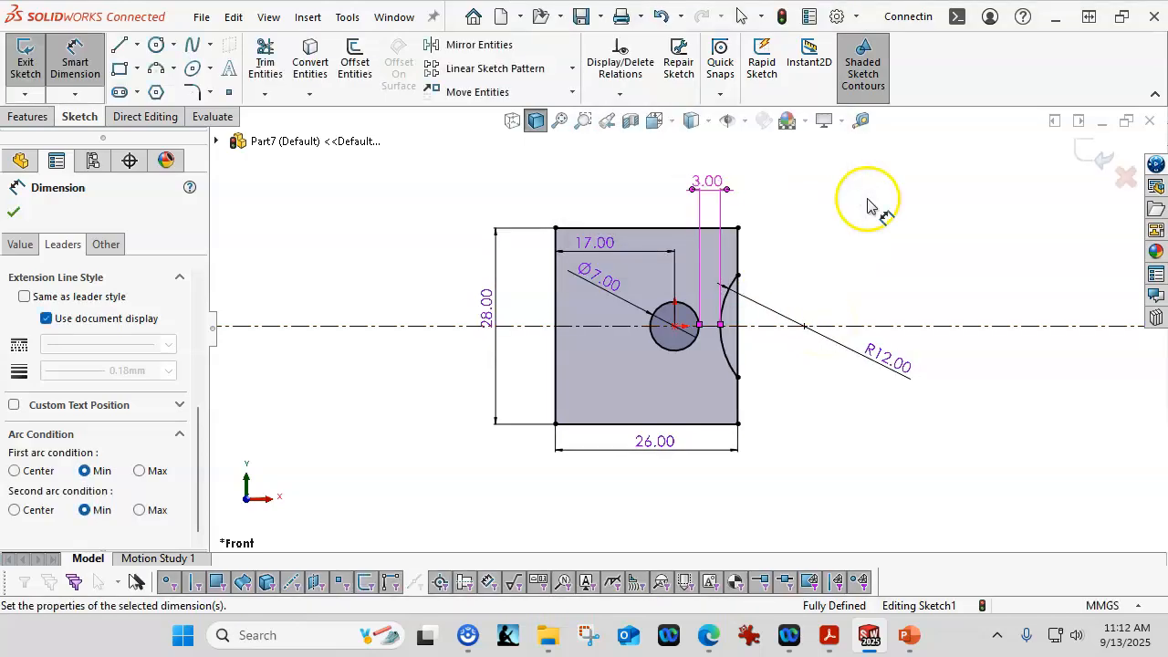
{"action": "left_click", "coordinate": [907, 223]}
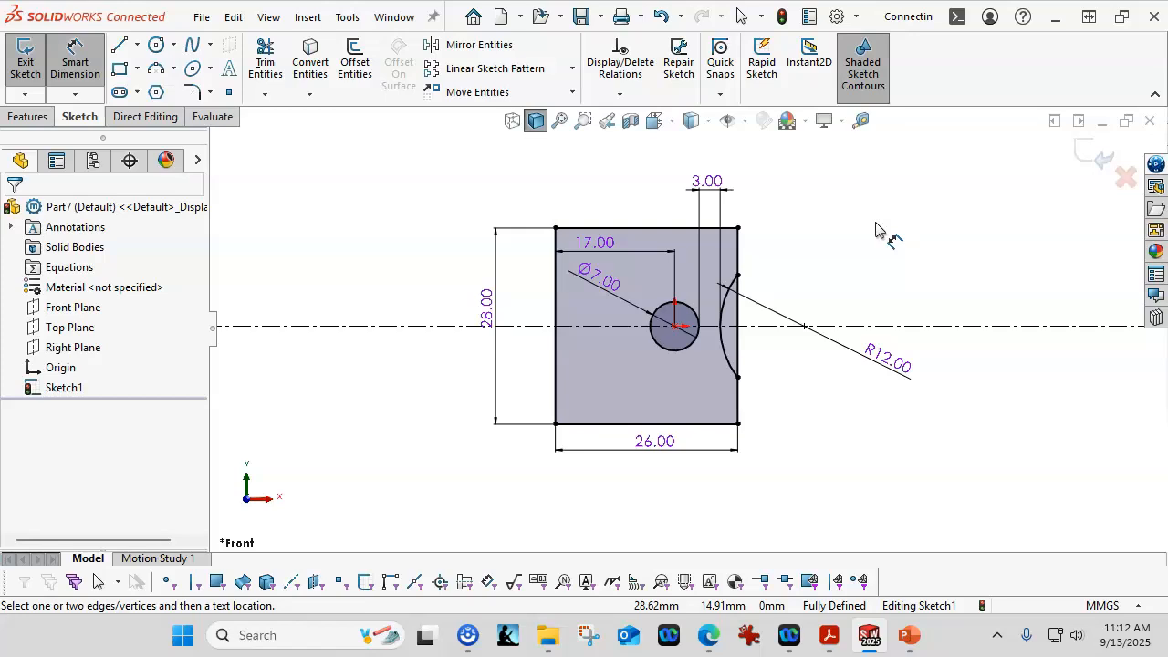
Step: Undo the last three sketch changes
{"action": "key", "text": "ctrl+z"}
{"action": "key", "text": "ctrl+z"}
{"action": "key", "text": "ctrl+z"}
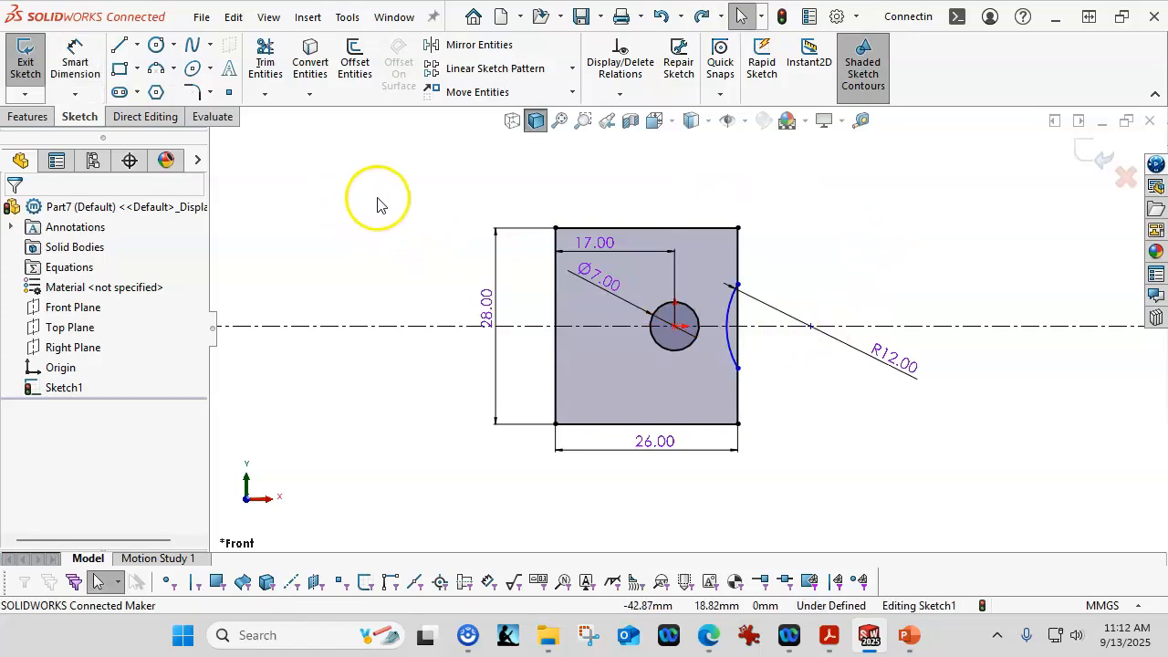
Step: Dimension the minimum gap between the Ø7 hole and the R12 arc as 3 mm
{"action": "left_click", "coordinate": [75, 55]}
{"action": "scroll", "coordinate": [780, 364], "scroll_direction": "down", "scroll_amount": 3}
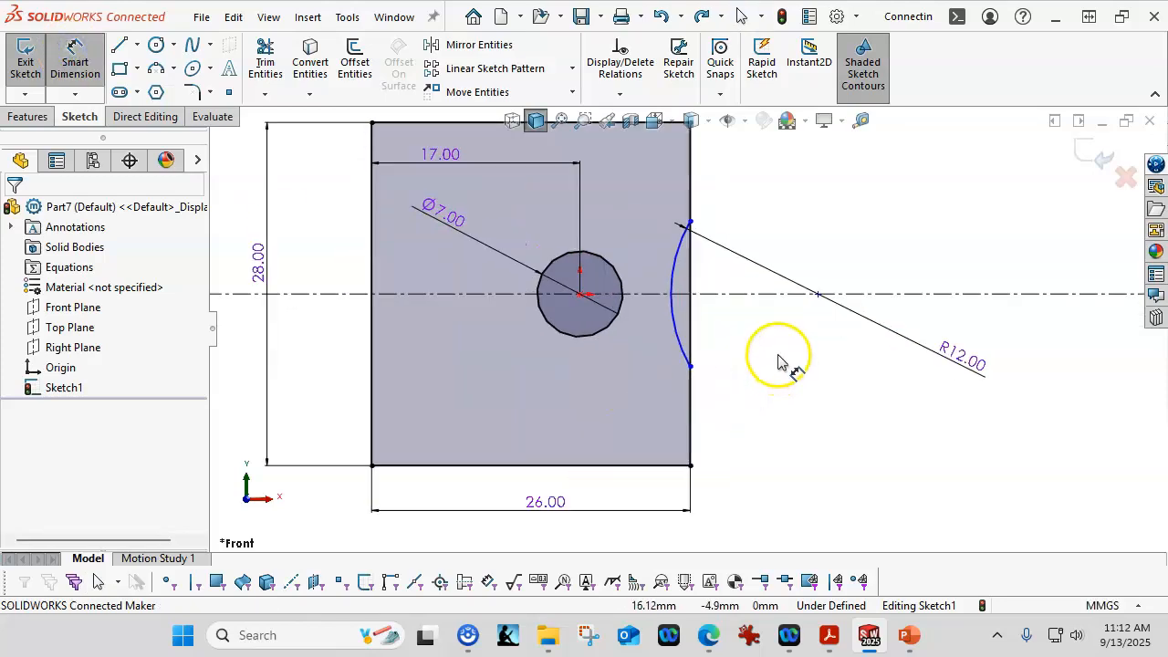
{"action": "left_click", "coordinate": [671, 281]}
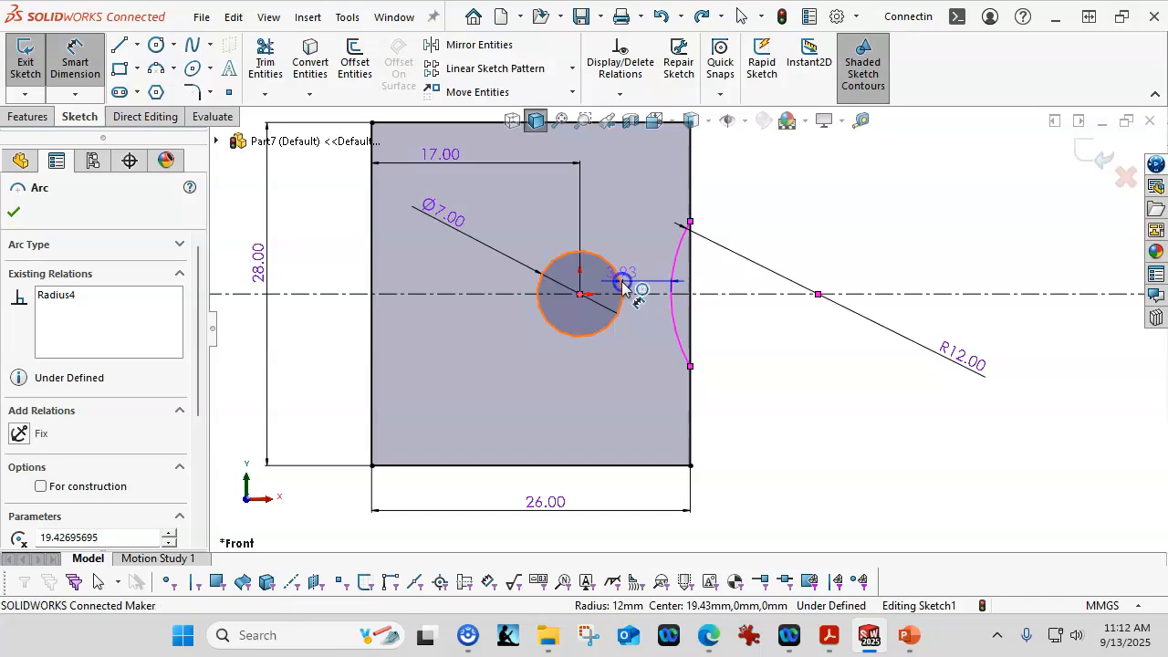
{"action": "left_click", "coordinate": [623, 287]}
{"action": "scroll", "coordinate": [657, 253], "scroll_direction": "up", "scroll_amount": 2}
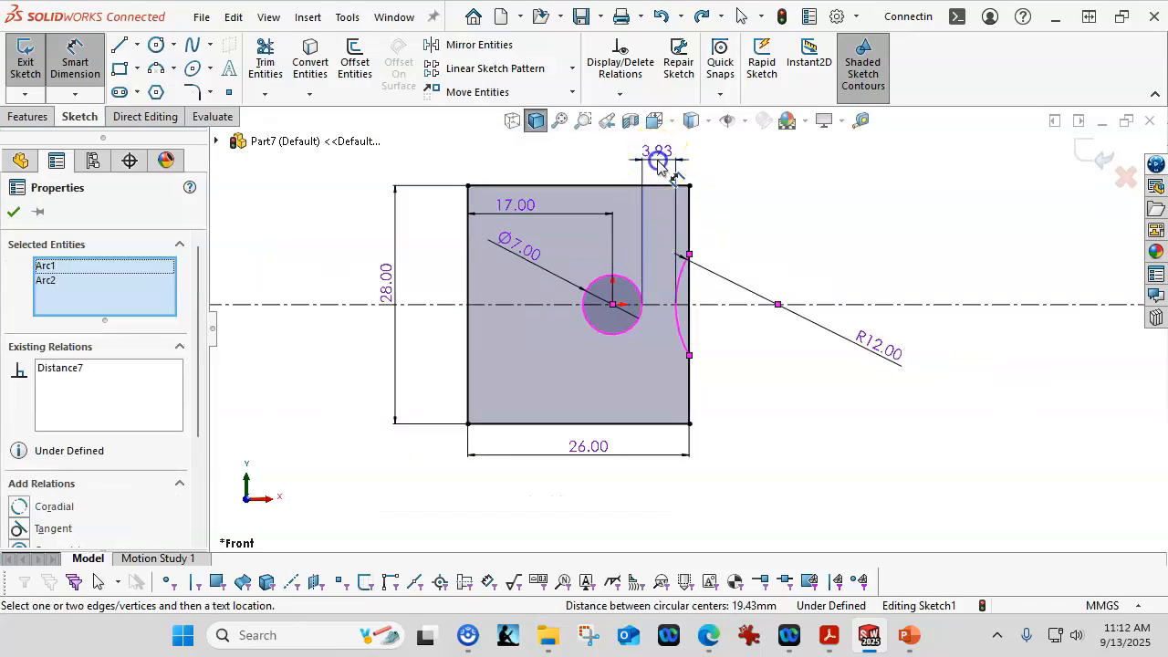
{"action": "left_click", "coordinate": [661, 167]}
{"action": "type", "text": "3"}
{"action": "key", "text": "Return"}
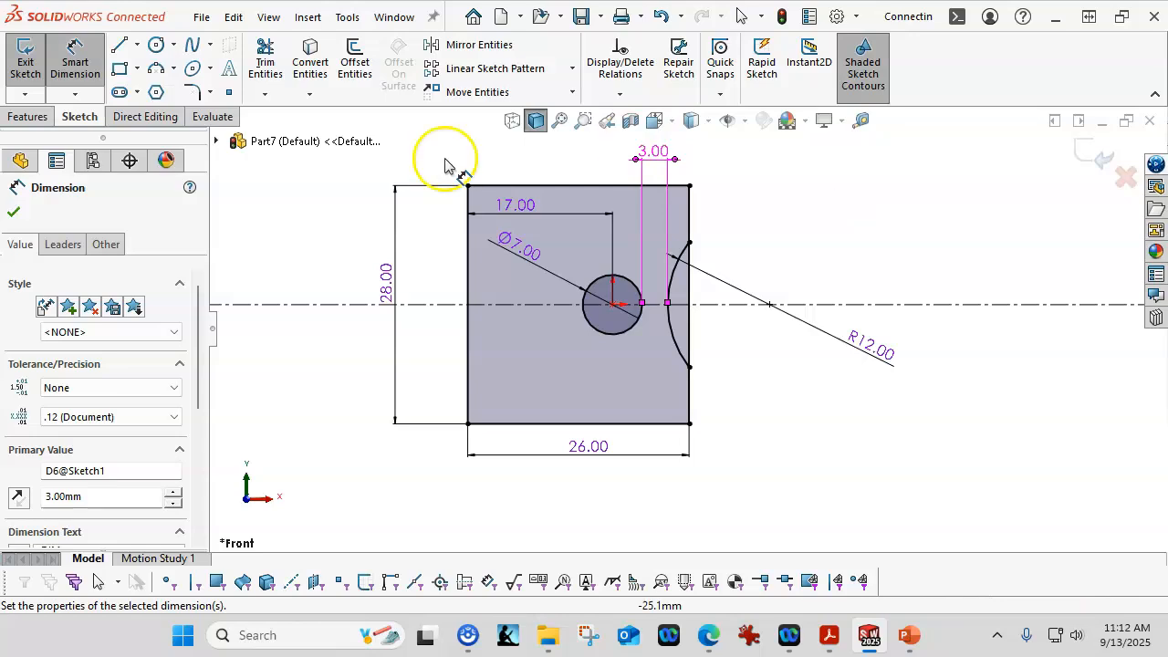
{"action": "left_click", "coordinate": [62, 244]}
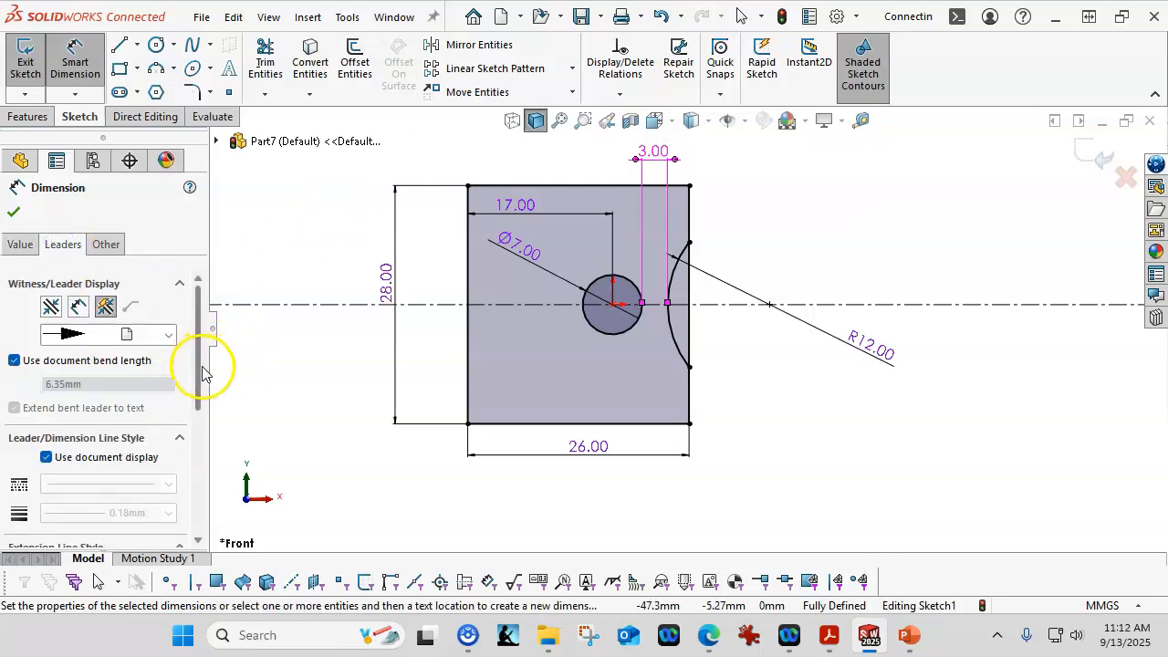
{"action": "left_click_drag", "start_coordinate": [204, 365], "coordinate": [203, 521]}
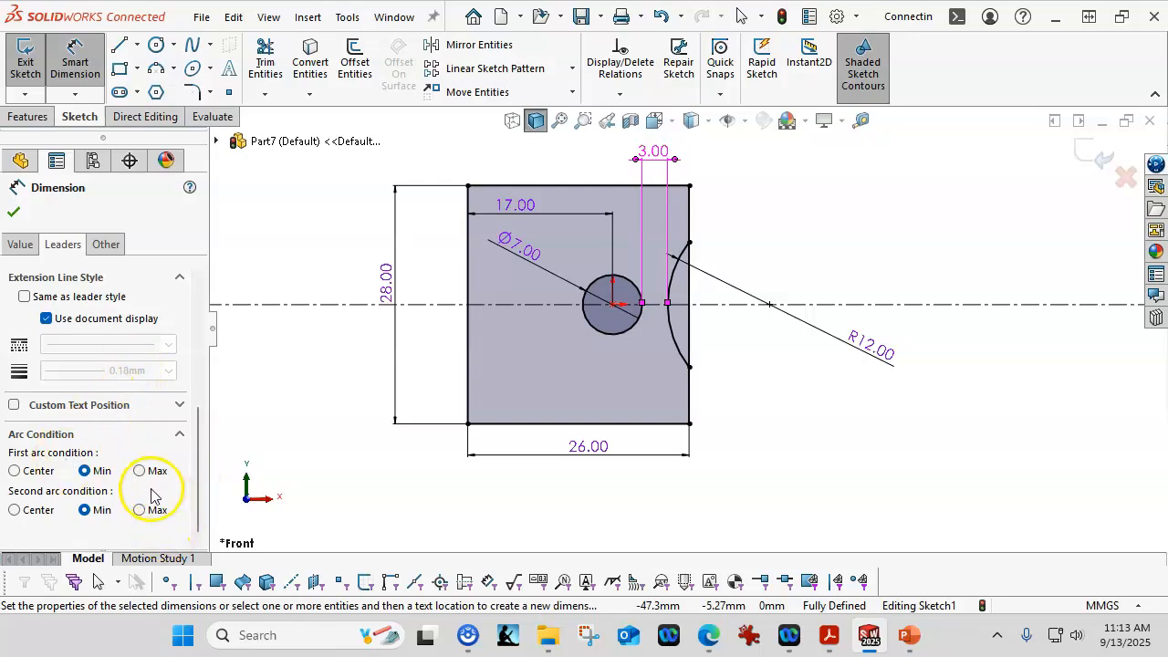
{"action": "left_click", "coordinate": [13, 214]}
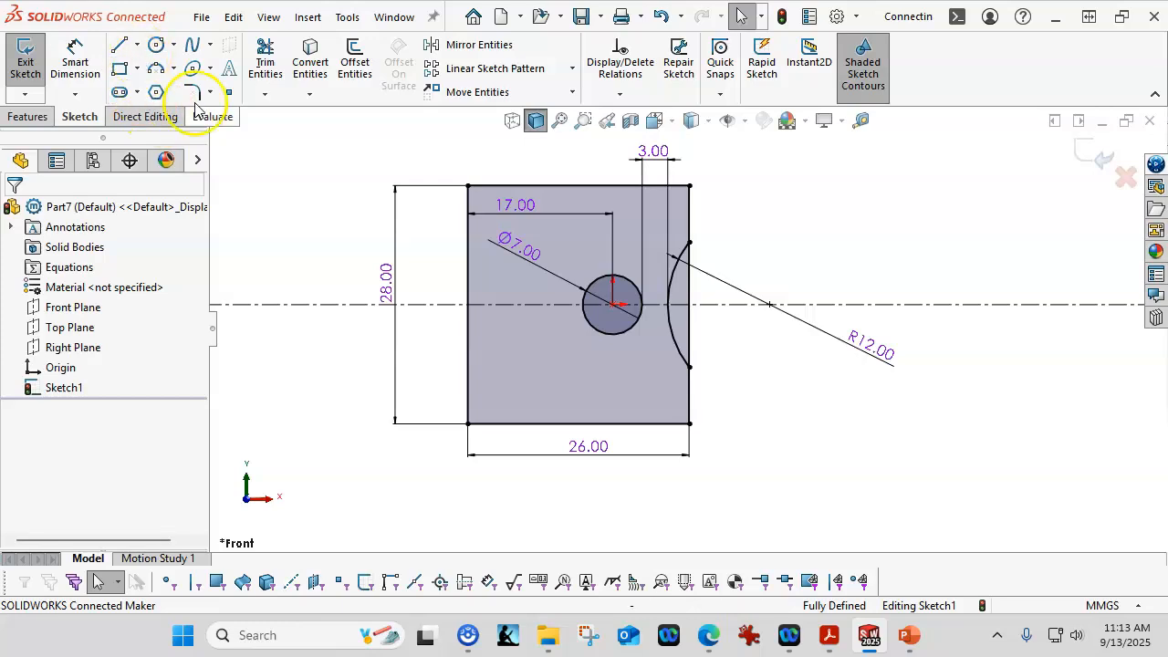
Step: Move the Ø7 dimension outside the plate toward the lower right and the 17 mm dimension above the plate
{"action": "left_click_drag", "start_coordinate": [513, 256], "coordinate": [785, 376]}
{"action": "left_click_drag", "start_coordinate": [530, 204], "coordinate": [527, 156]}
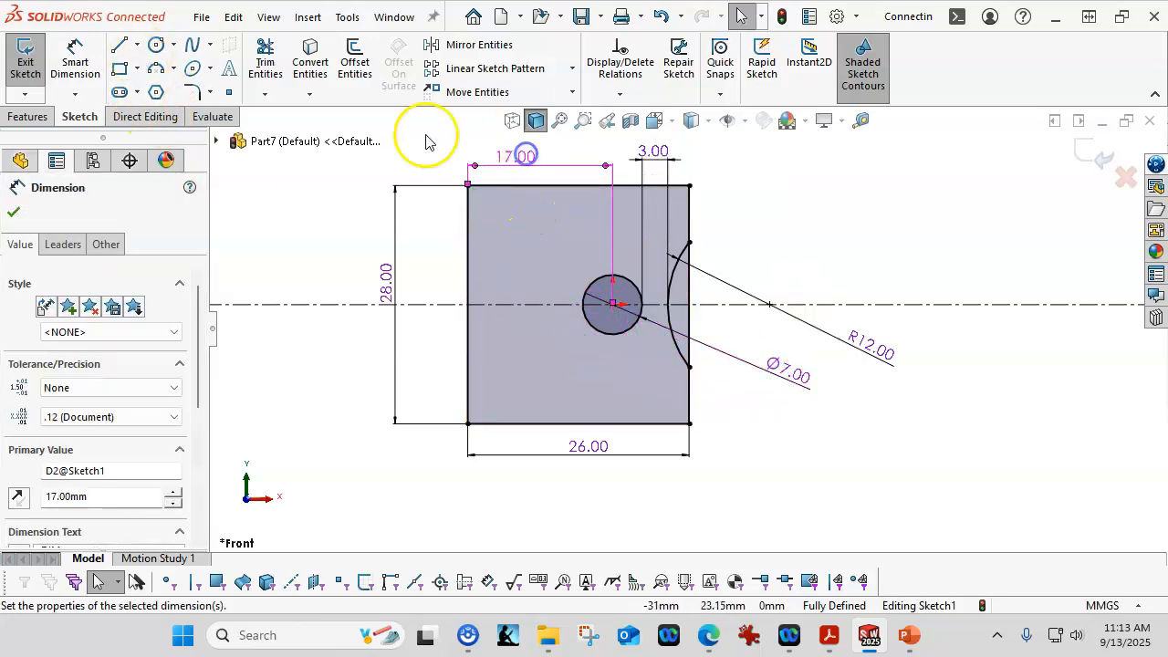
Step: Sketch two small circles near the plate's upper edge, one on each side of the 17 mm dimension line
{"action": "left_click", "coordinate": [156, 43]}
{"action": "left_click", "coordinate": [513, 225]}
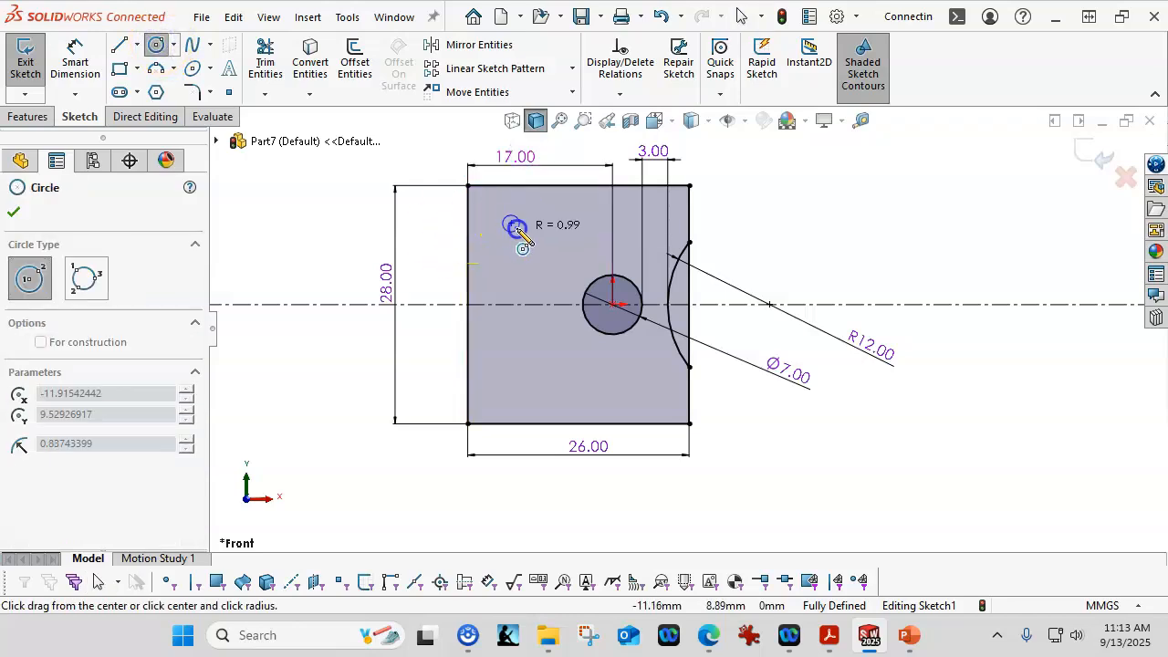
{"action": "left_click", "coordinate": [527, 232]}
{"action": "left_click", "coordinate": [630, 213]}
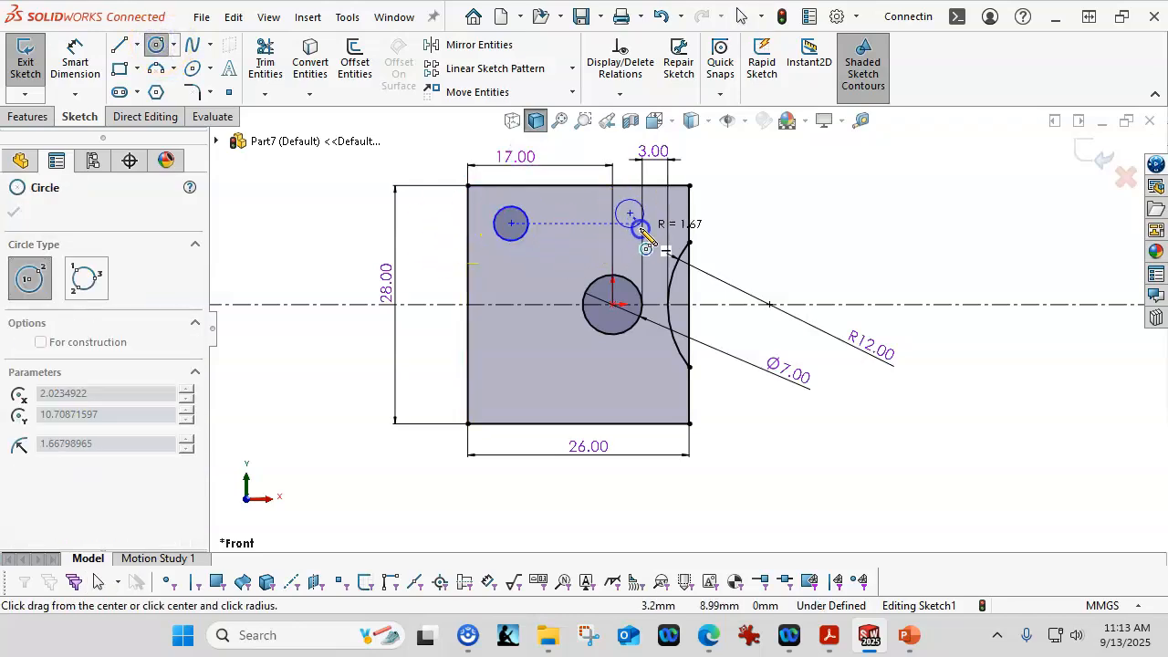
{"action": "left_click", "coordinate": [645, 229]}
{"action": "right_click", "coordinate": [802, 193]}
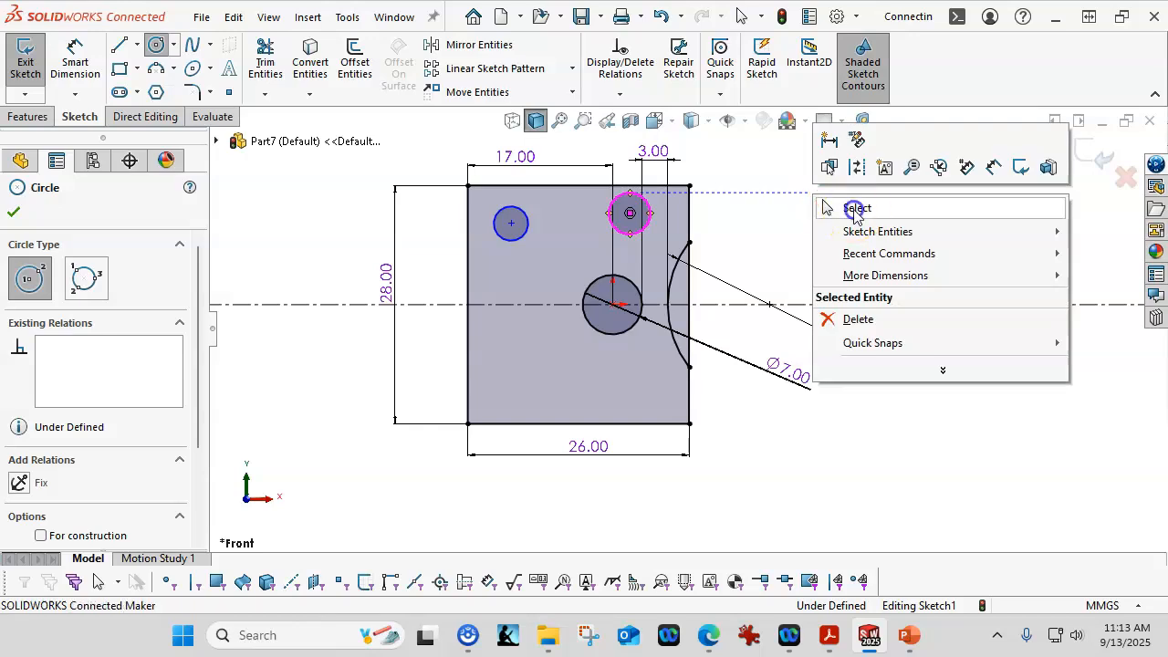
{"action": "left_click", "coordinate": [854, 210]}
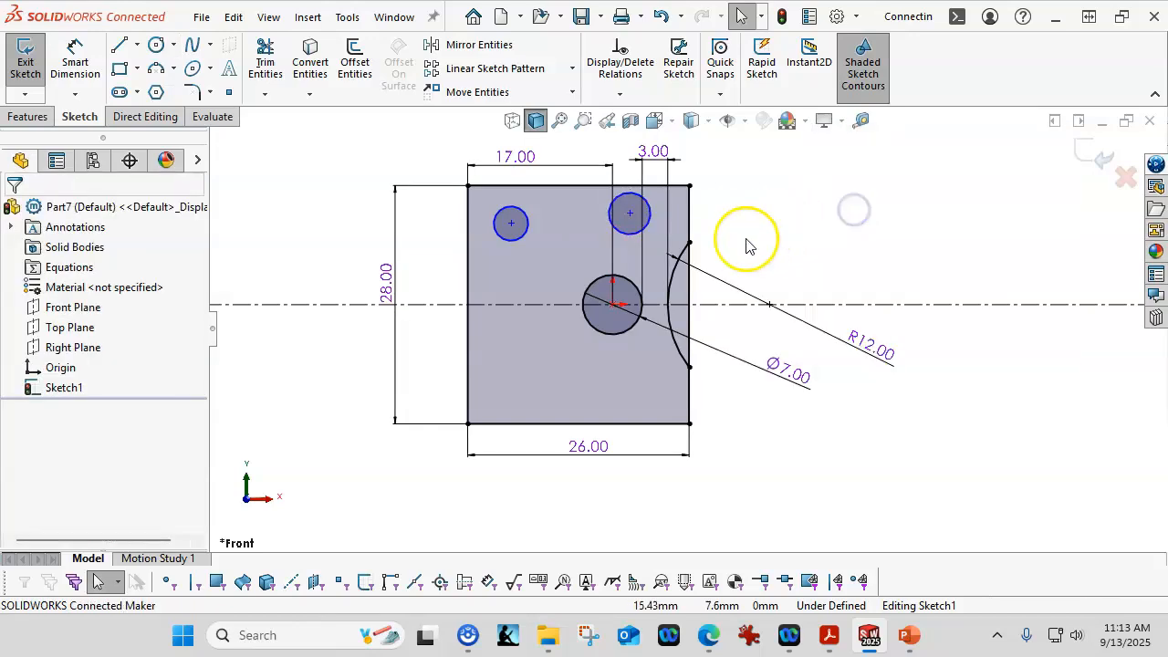
Step: Make the centers of the two small circles horizontal to each other
{"action": "left_click", "coordinate": [511, 223]}
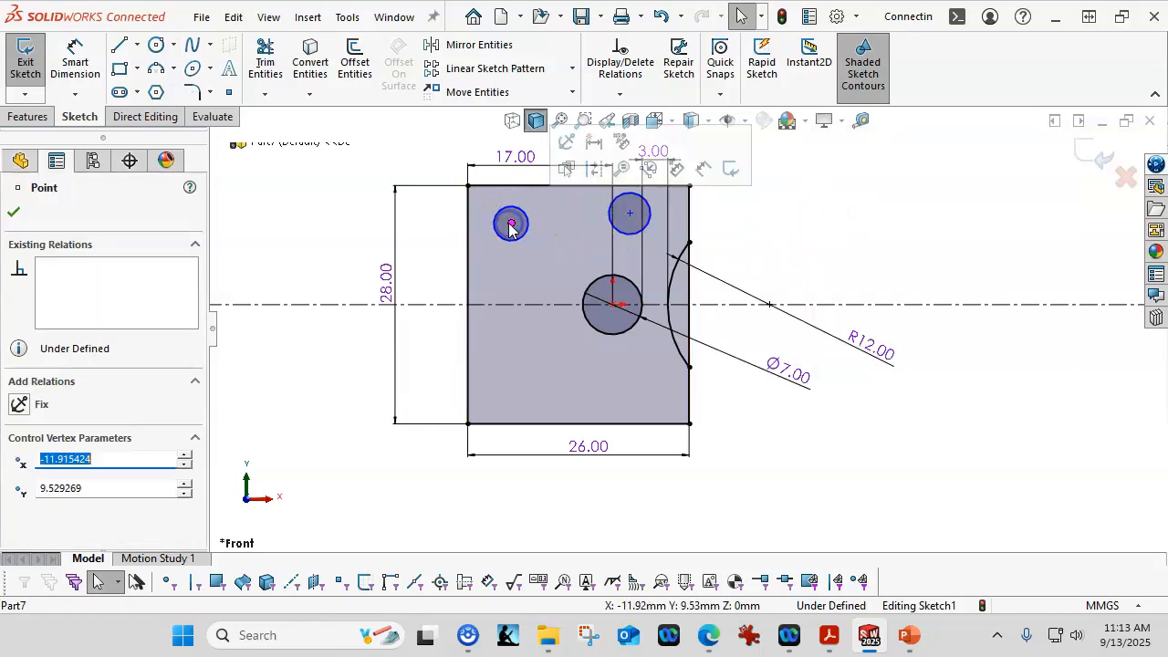
{"action": "left_click", "coordinate": [630, 216], "text": "ctrl"}
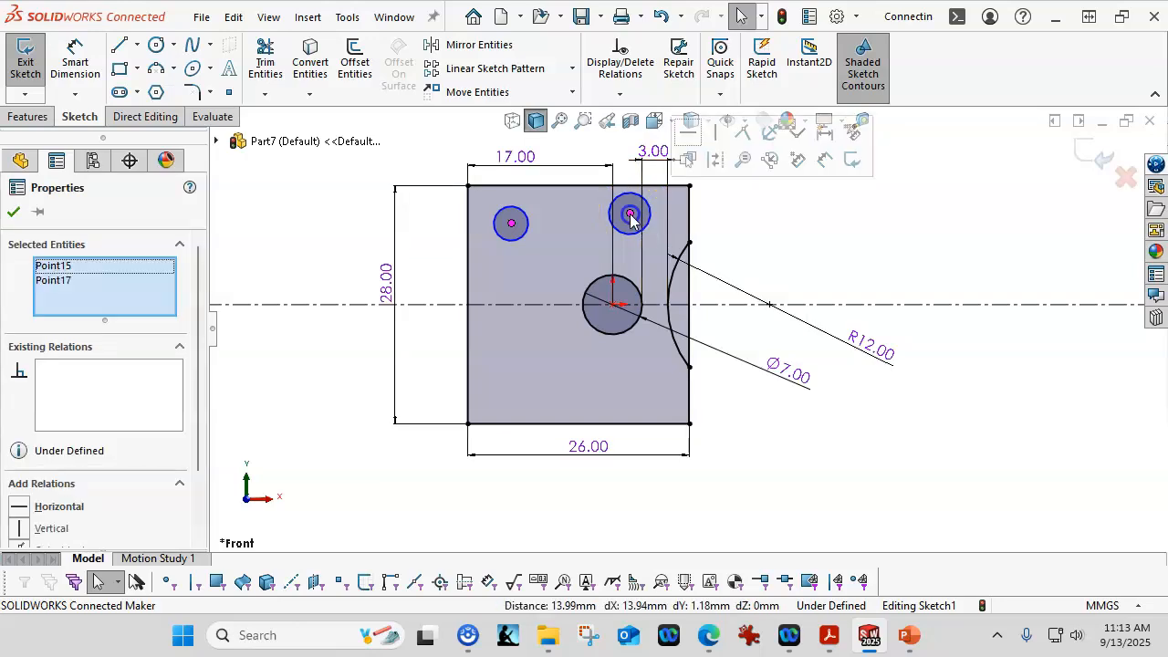
{"action": "left_click", "coordinate": [687, 133]}
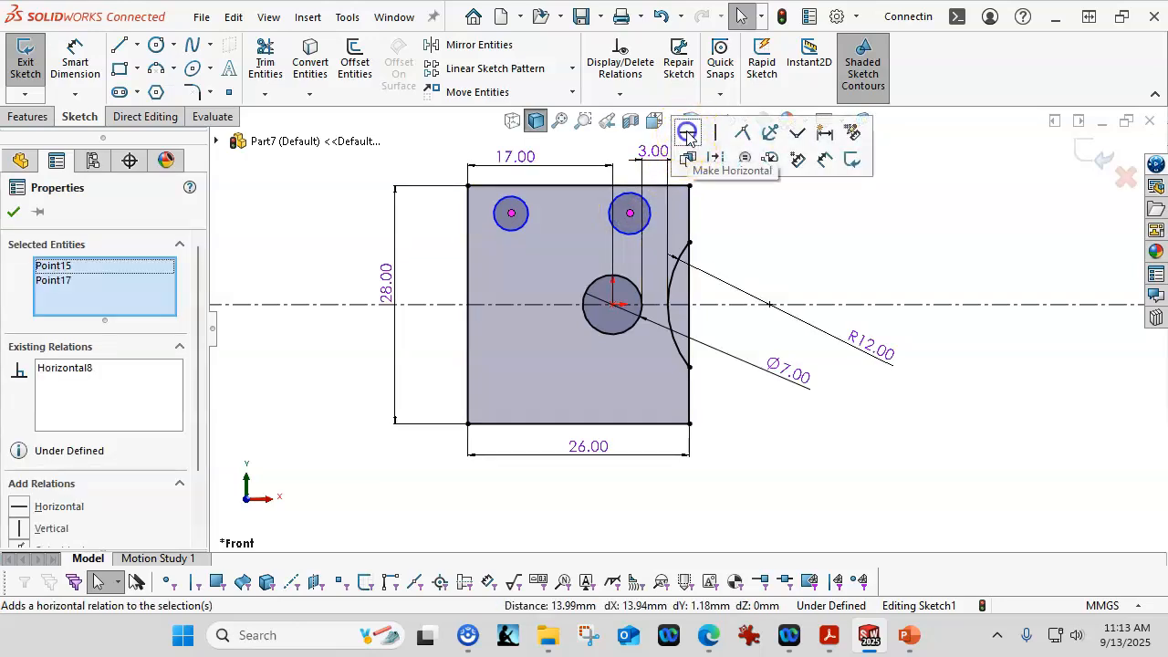
Step: Make the two small circles equal in size
{"action": "left_click", "coordinate": [630, 234]}
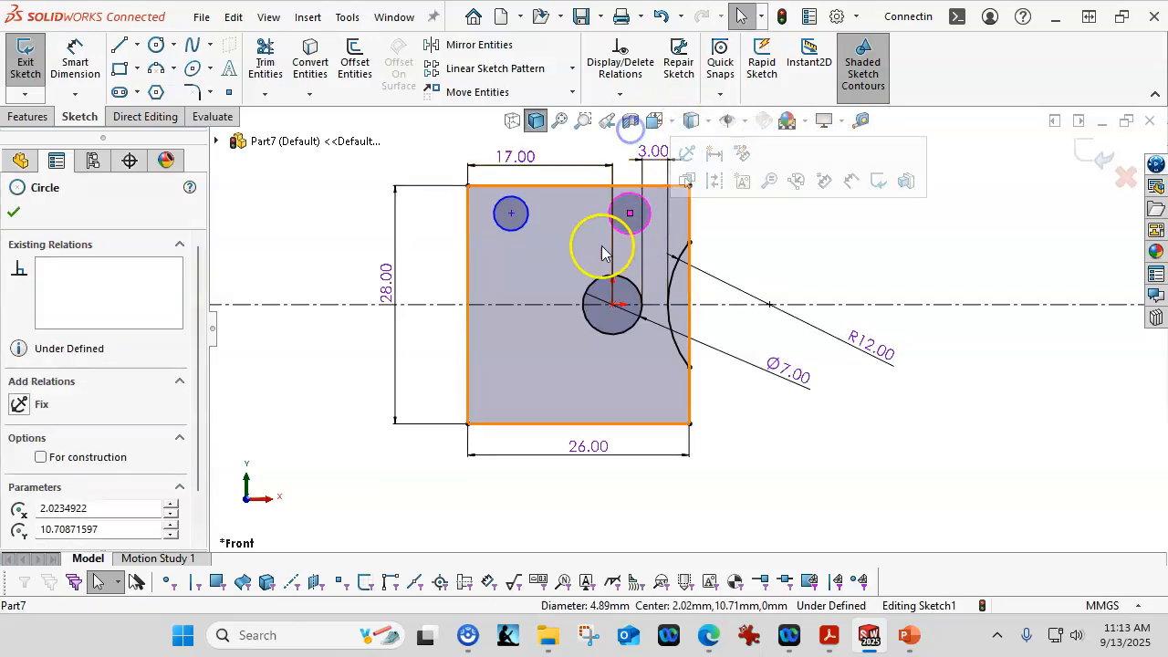
{"action": "left_click", "coordinate": [512, 240], "text": "ctrl"}
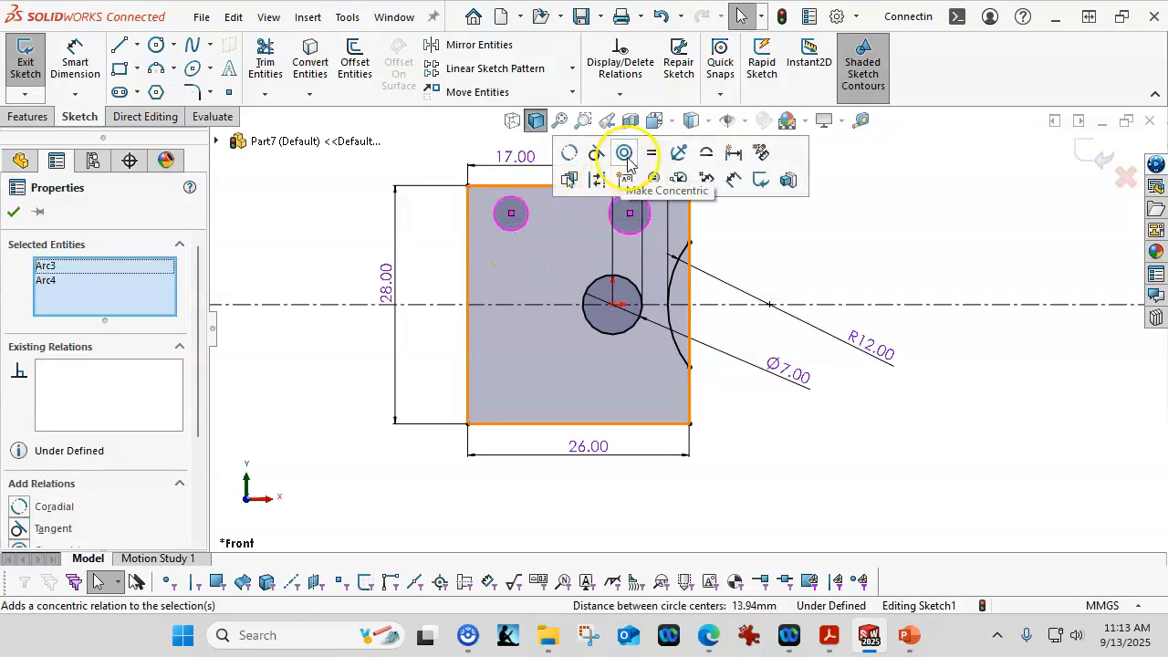
{"action": "left_click", "coordinate": [651, 153]}
{"action": "left_click", "coordinate": [861, 225]}
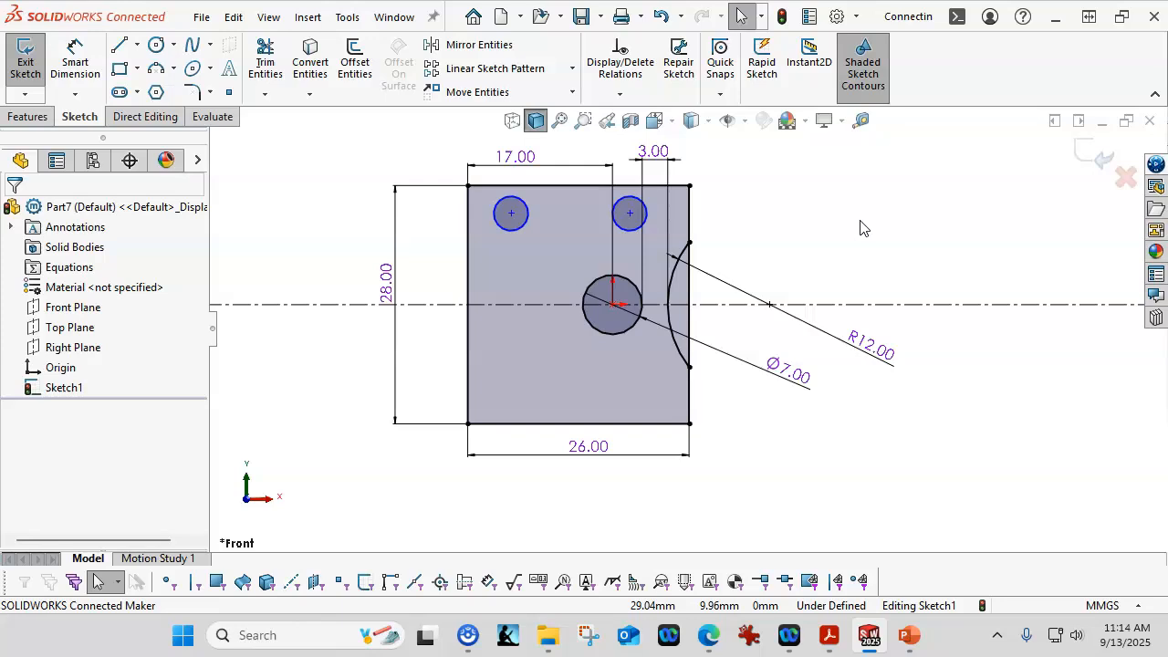
Step: Dimension the left small circle's center 5 mm from the plate's left edge
{"action": "left_click", "coordinate": [75, 57]}
{"action": "left_click", "coordinate": [495, 222]}
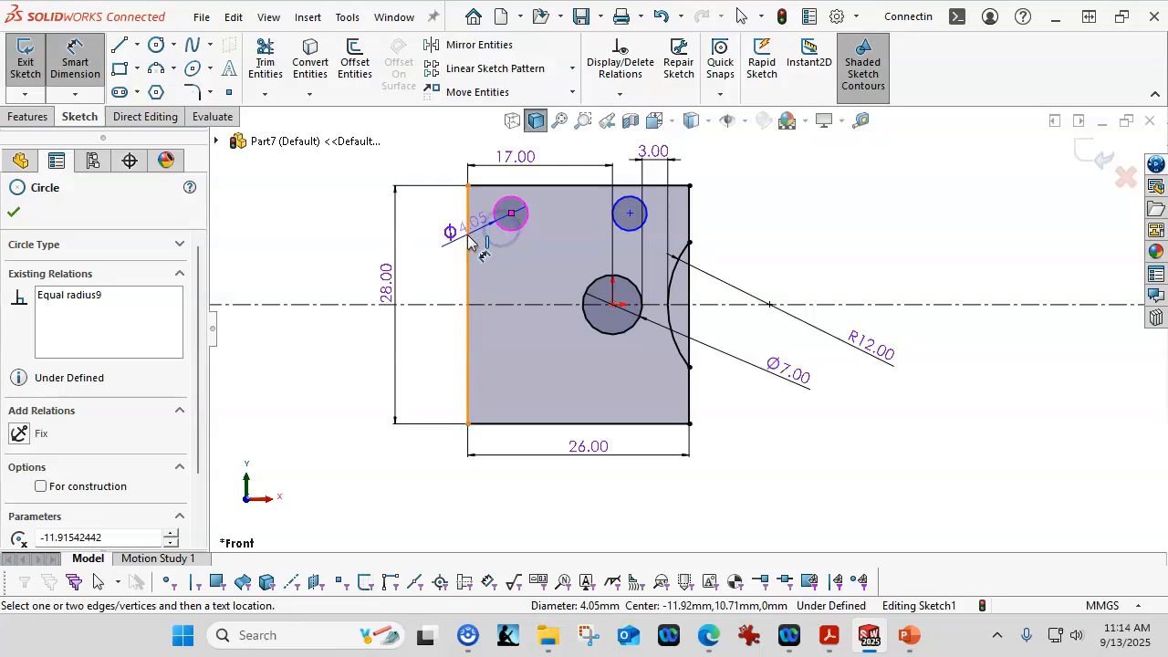
{"action": "left_click", "coordinate": [467, 235]}
{"action": "left_click", "coordinate": [447, 250]}
{"action": "type", "text": "5"}
{"action": "key", "text": "Return"}
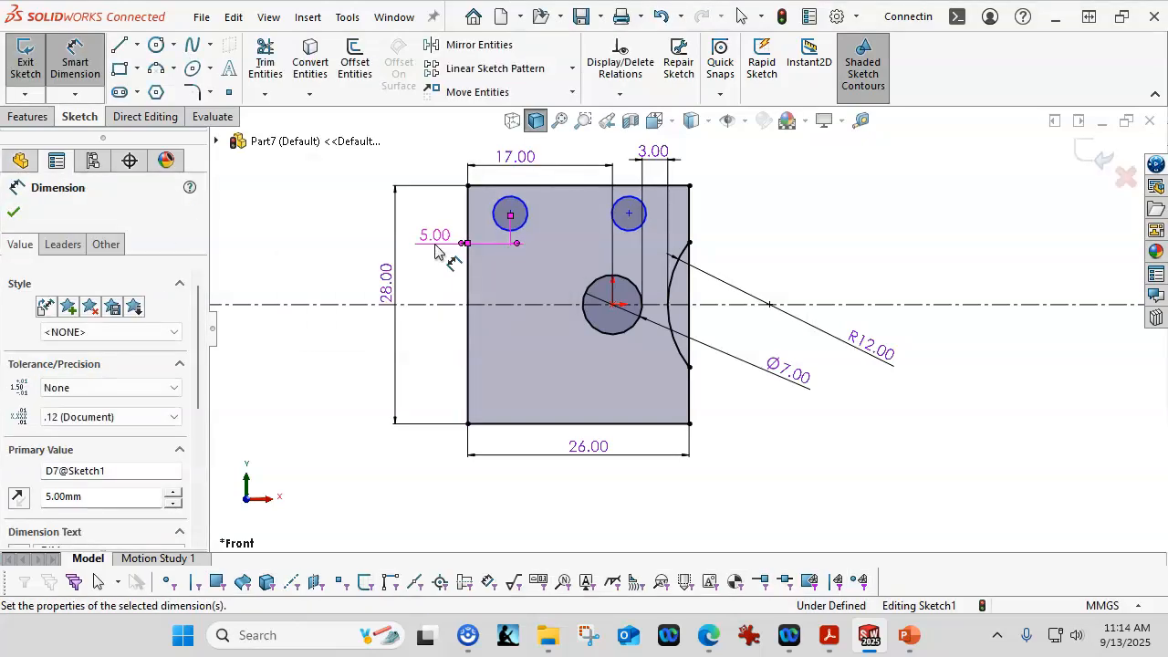
{"action": "left_click", "coordinate": [413, 340]}
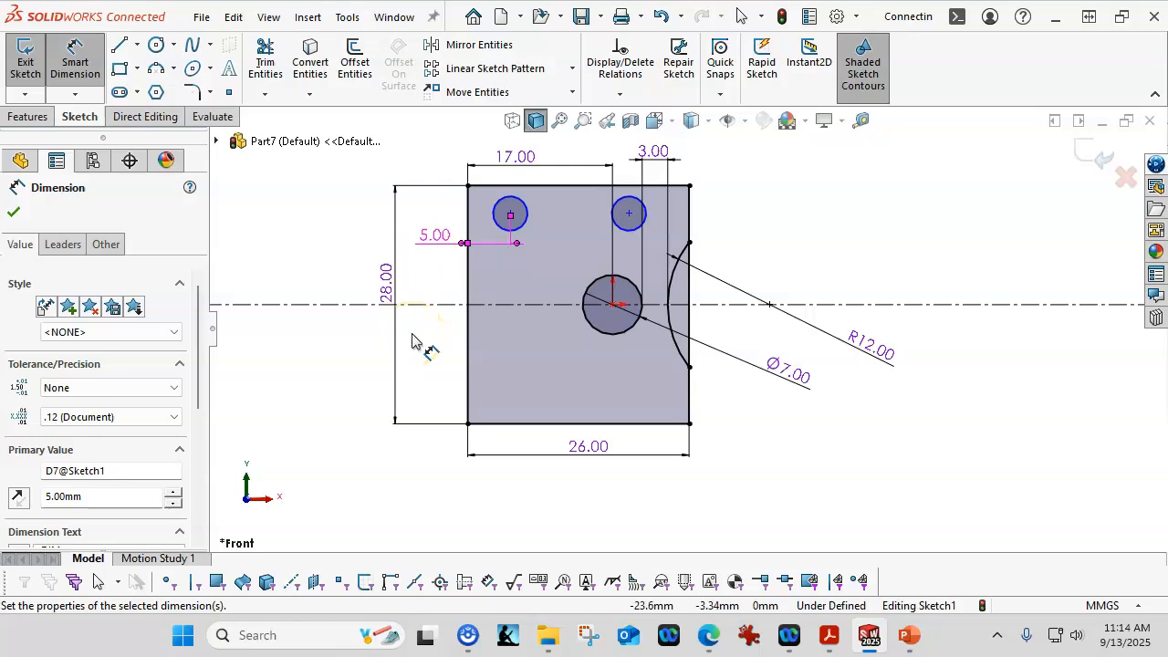
{"action": "key", "text": "Escape"}
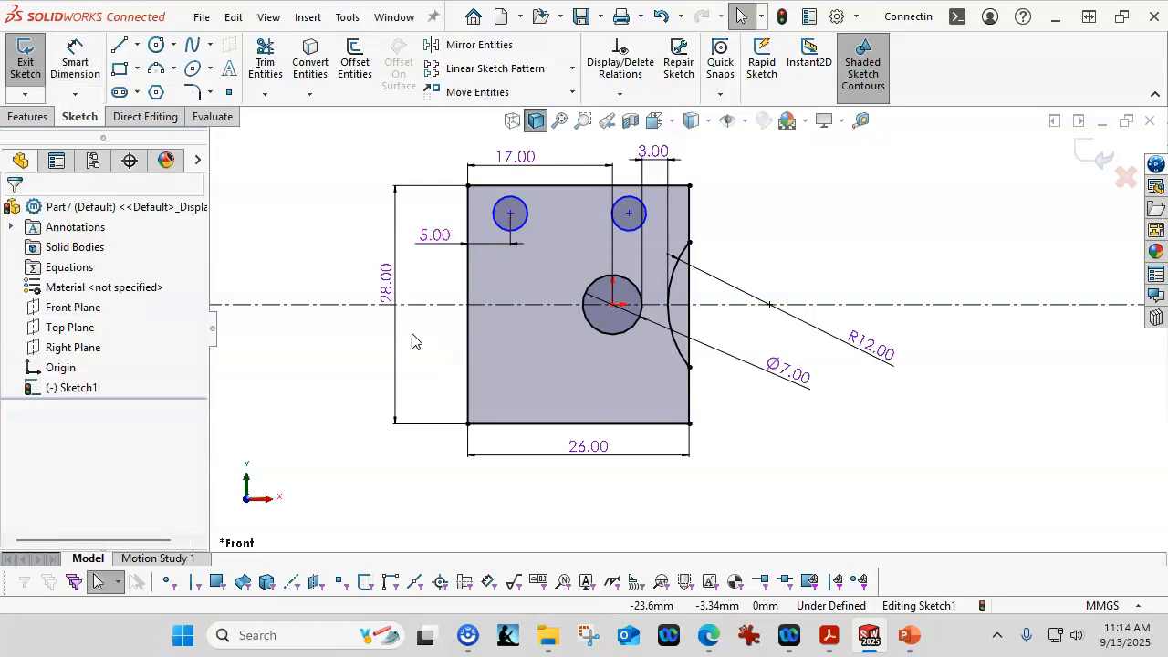
Step: Make the right small circle's center vertical with the Ø7 hole's center
{"action": "left_click", "coordinate": [630, 216]}
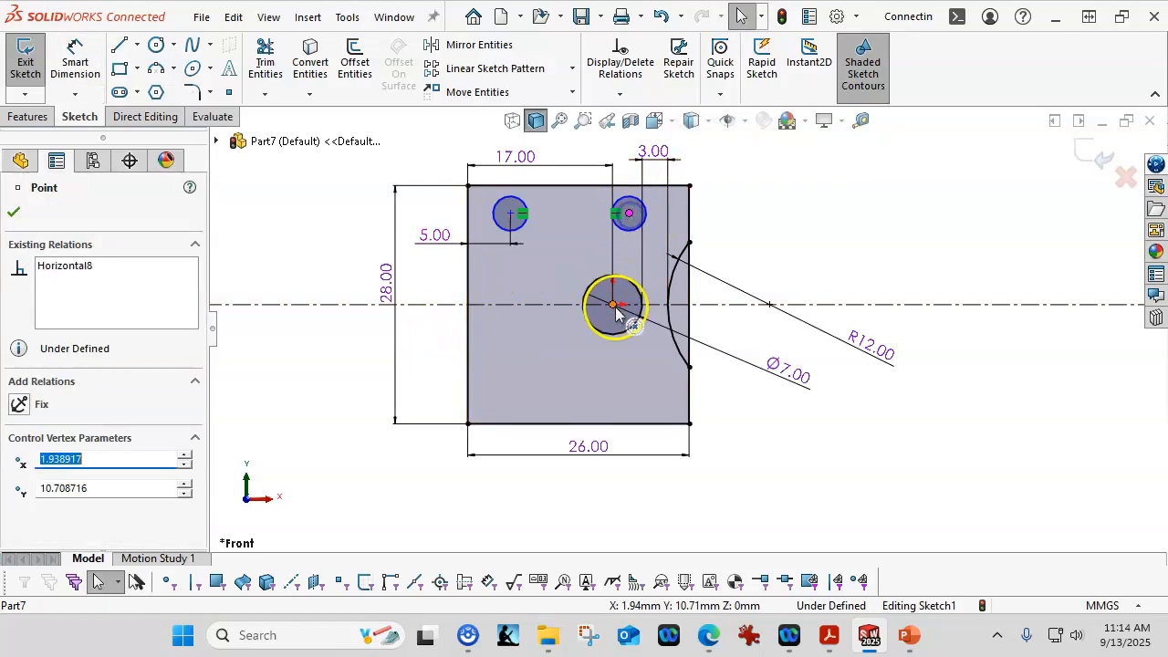
{"action": "left_click", "coordinate": [612, 313], "text": "ctrl"}
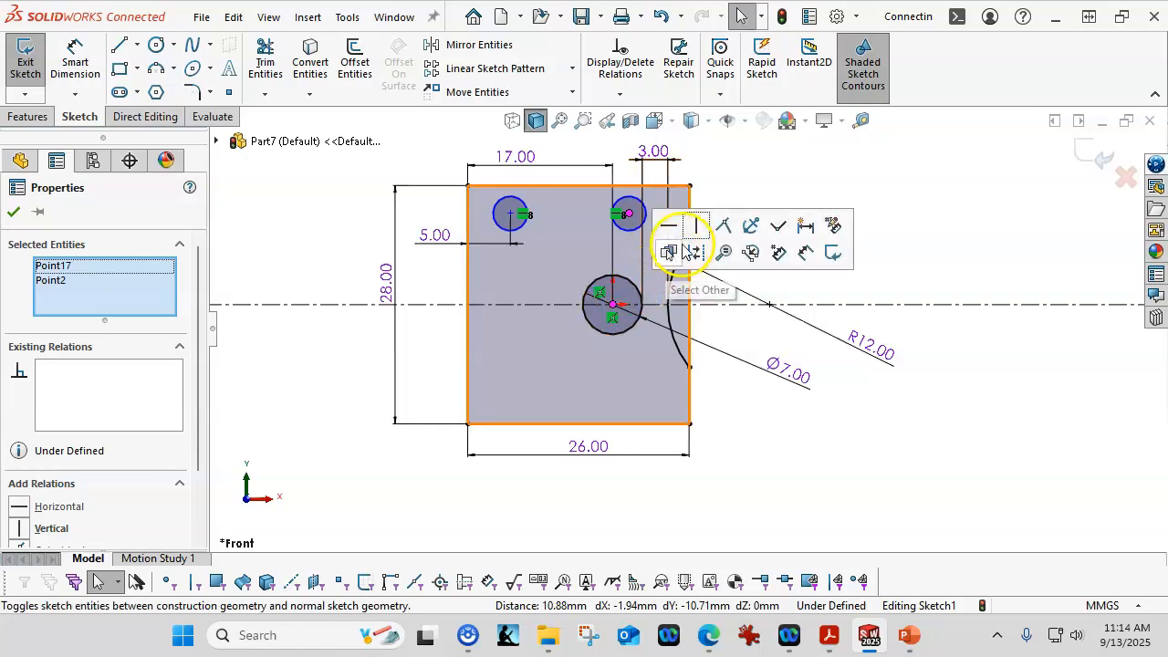
{"action": "left_click", "coordinate": [696, 226]}
{"action": "left_click", "coordinate": [887, 128]}
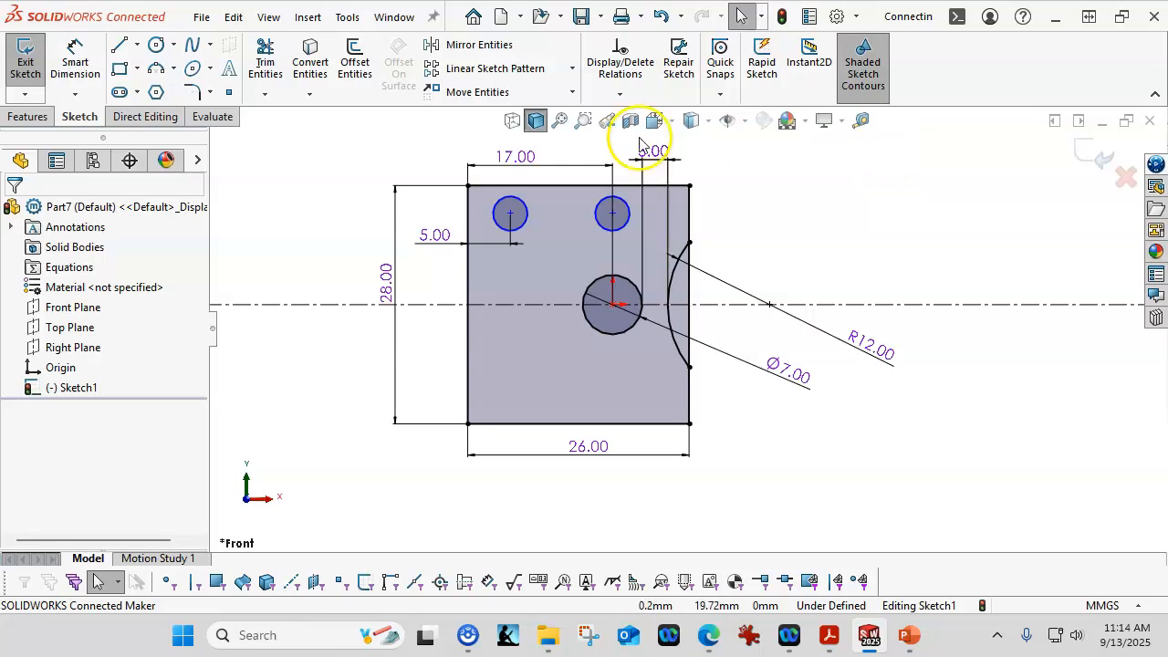
Step: Dimension the left small circle's center 5 mm below the plate's top edge
{"action": "left_click", "coordinate": [76, 57]}
{"action": "left_click", "coordinate": [529, 187]}
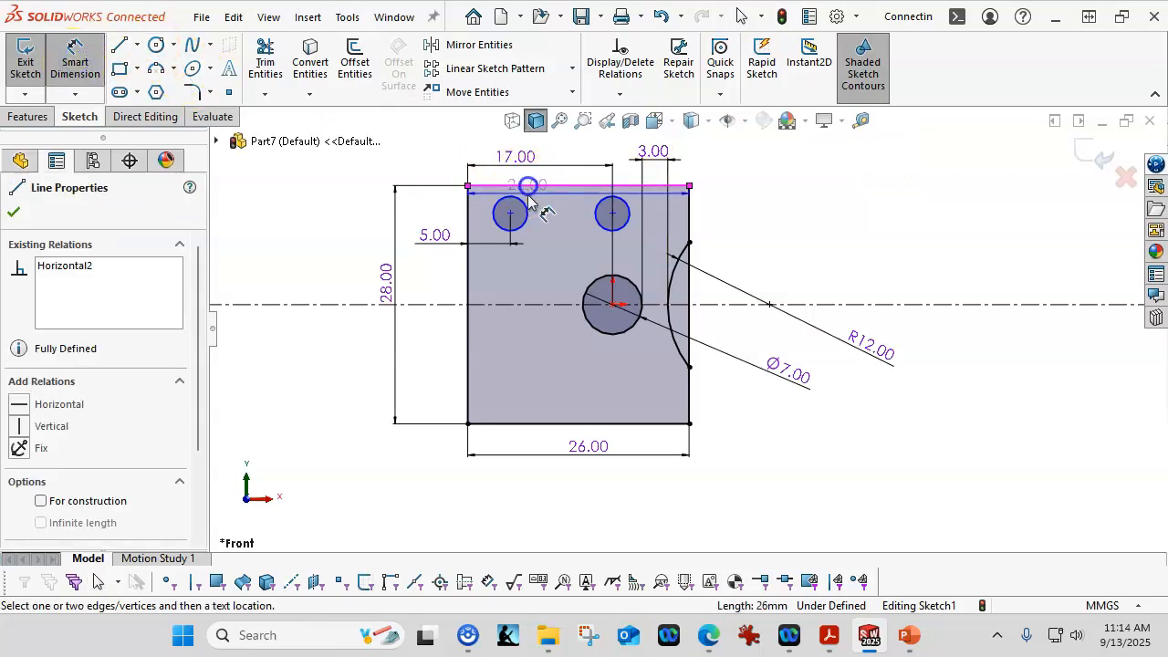
{"action": "left_click", "coordinate": [524, 211]}
{"action": "left_click", "coordinate": [425, 160]}
{"action": "type", "text": "5"}
{"action": "key", "text": "Return"}
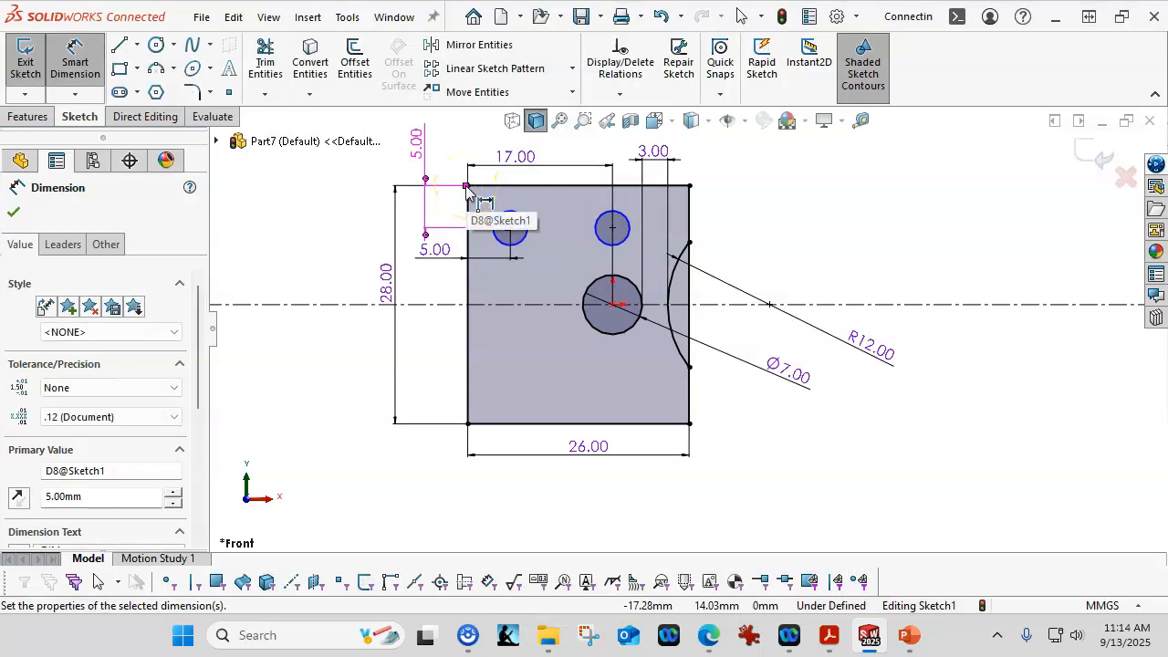
Step: Set the small circles' diameter to 3 mm
{"action": "left_click", "coordinate": [626, 218]}
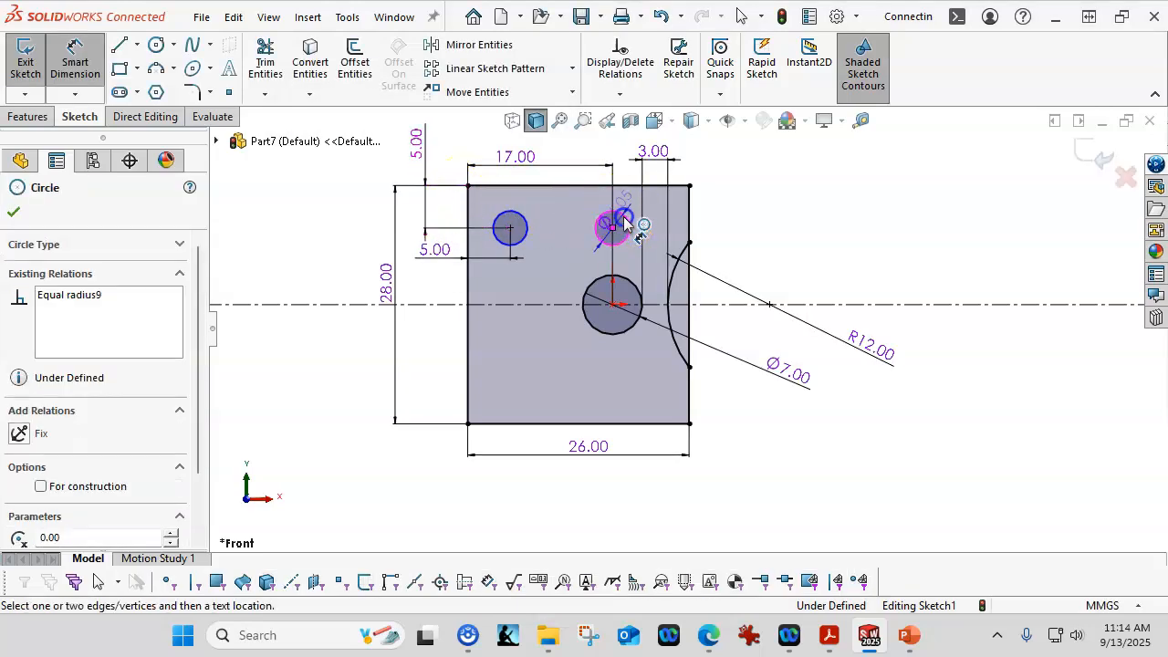
{"action": "left_click", "coordinate": [783, 182]}
{"action": "type", "text": "3"}
{"action": "key", "text": "Return"}
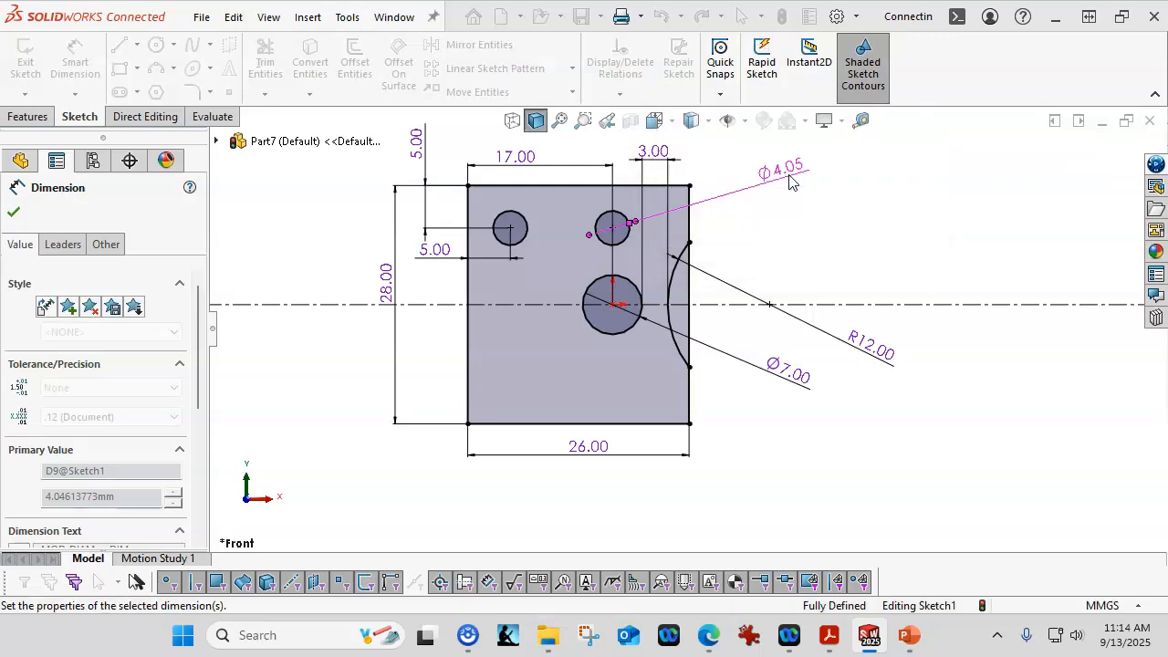
{"action": "right_click", "coordinate": [901, 252]}
{"action": "left_click", "coordinate": [942, 305]}
{"action": "left_click", "coordinate": [851, 254]}
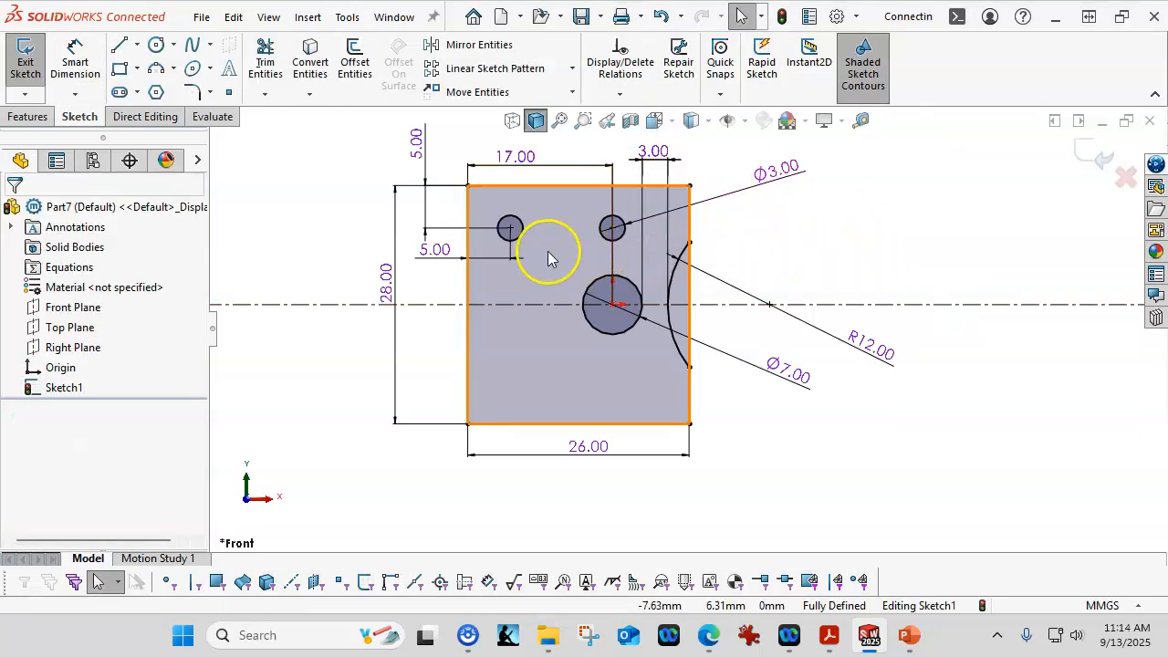
{"action": "left_click", "coordinate": [481, 43]}
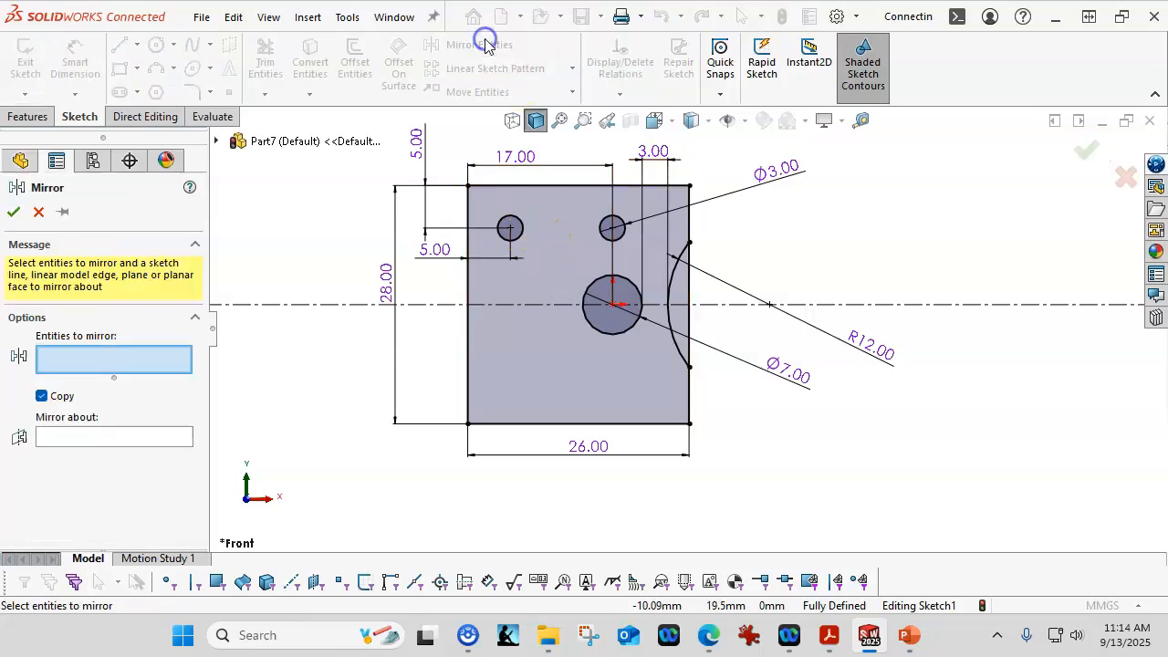
{"action": "left_click", "coordinate": [522, 233]}
{"action": "left_click", "coordinate": [613, 230]}
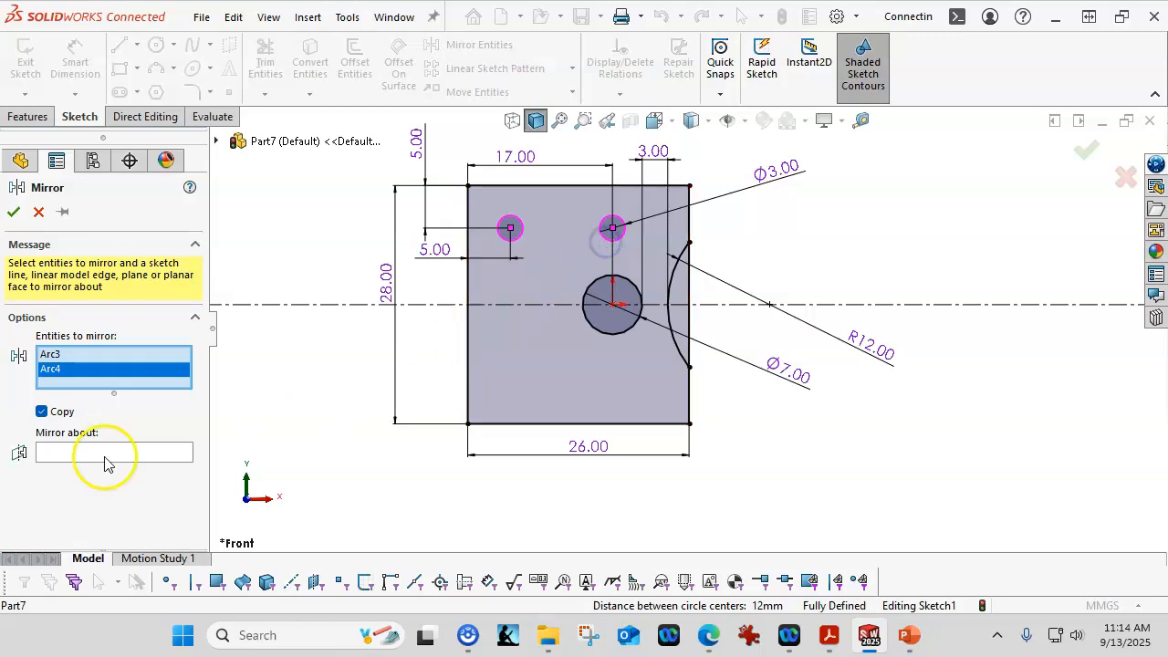
{"action": "left_click", "coordinate": [67, 457]}
{"action": "left_click", "coordinate": [482, 305]}
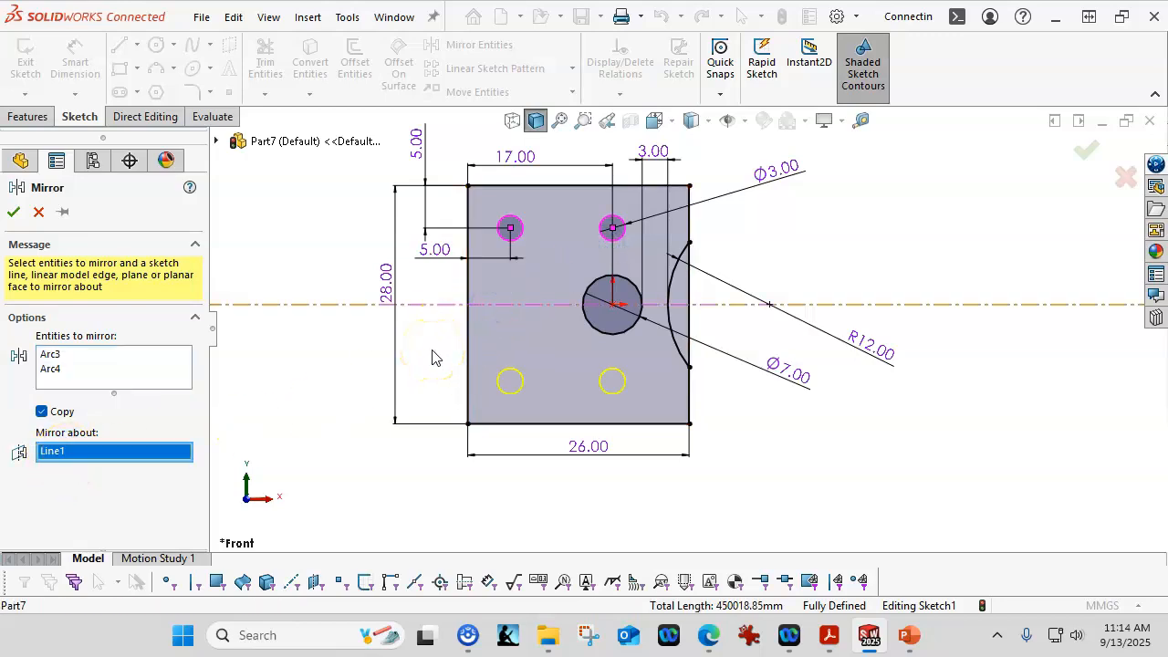
{"action": "left_click", "coordinate": [37, 213]}
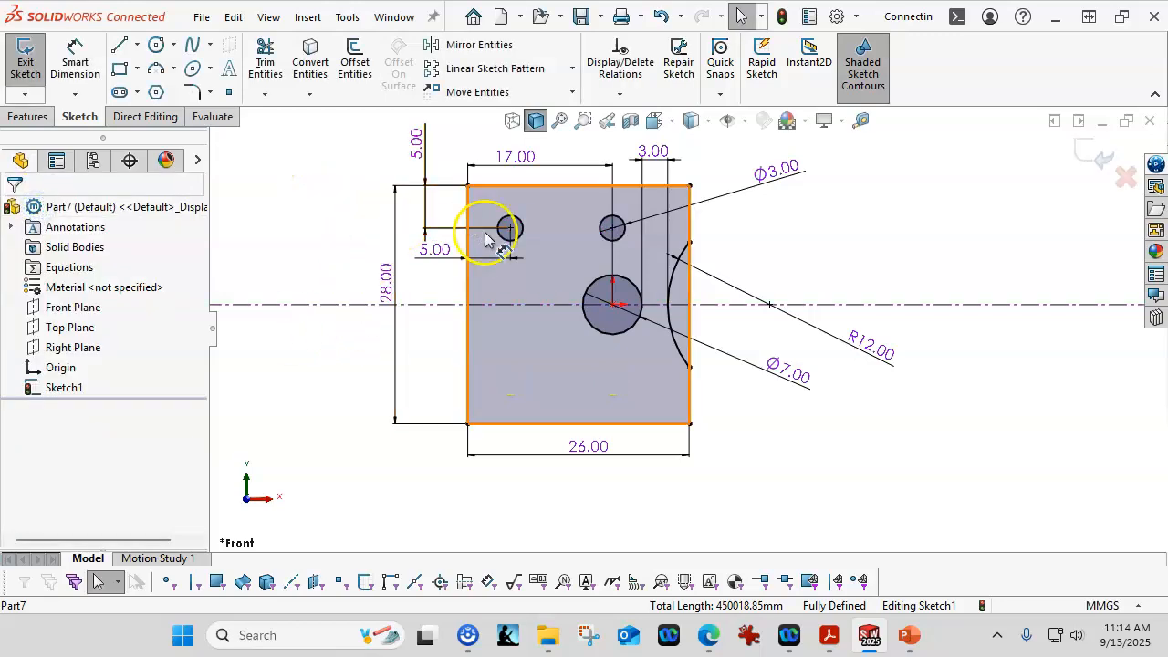
Step: Mirror the two small circles about the horizontal centerline to create the lower pair
{"action": "left_click", "coordinate": [522, 236]}
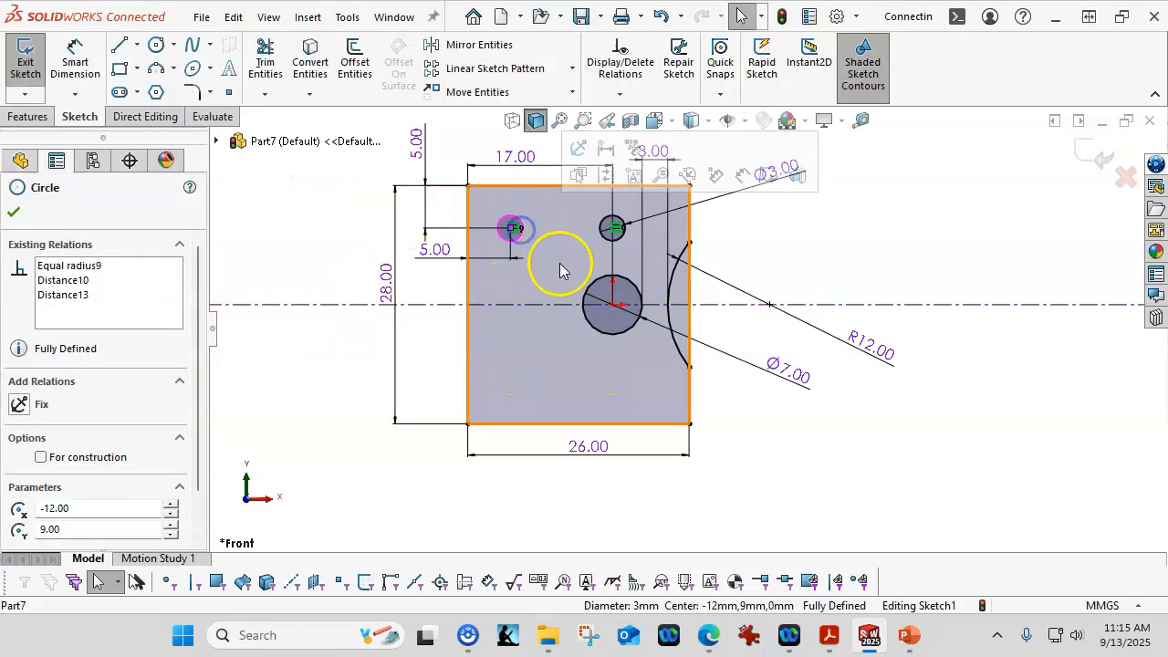
{"action": "left_click", "coordinate": [607, 244], "text": "ctrl"}
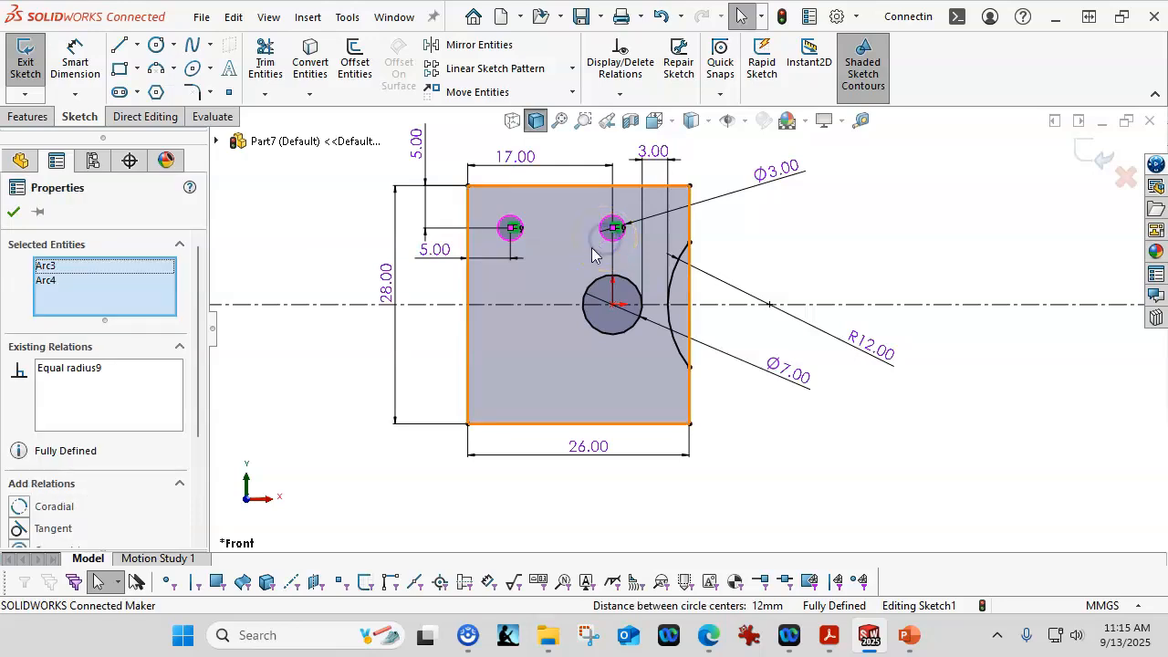
{"action": "left_click", "coordinate": [537, 305], "text": "ctrl"}
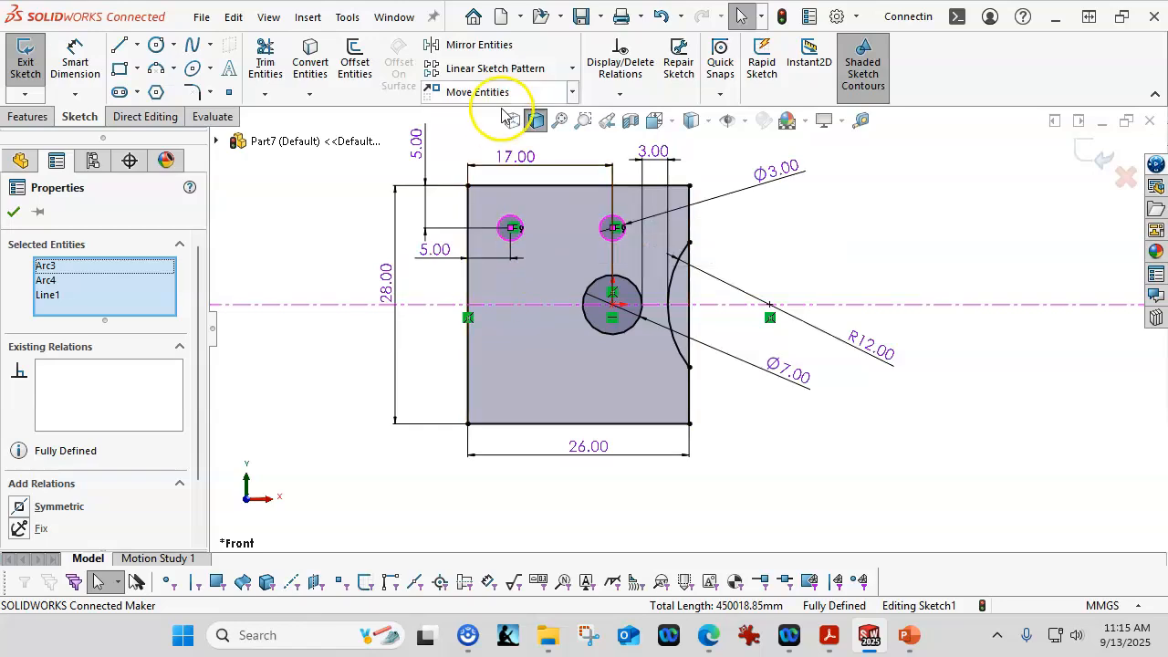
{"action": "left_click", "coordinate": [481, 47]}
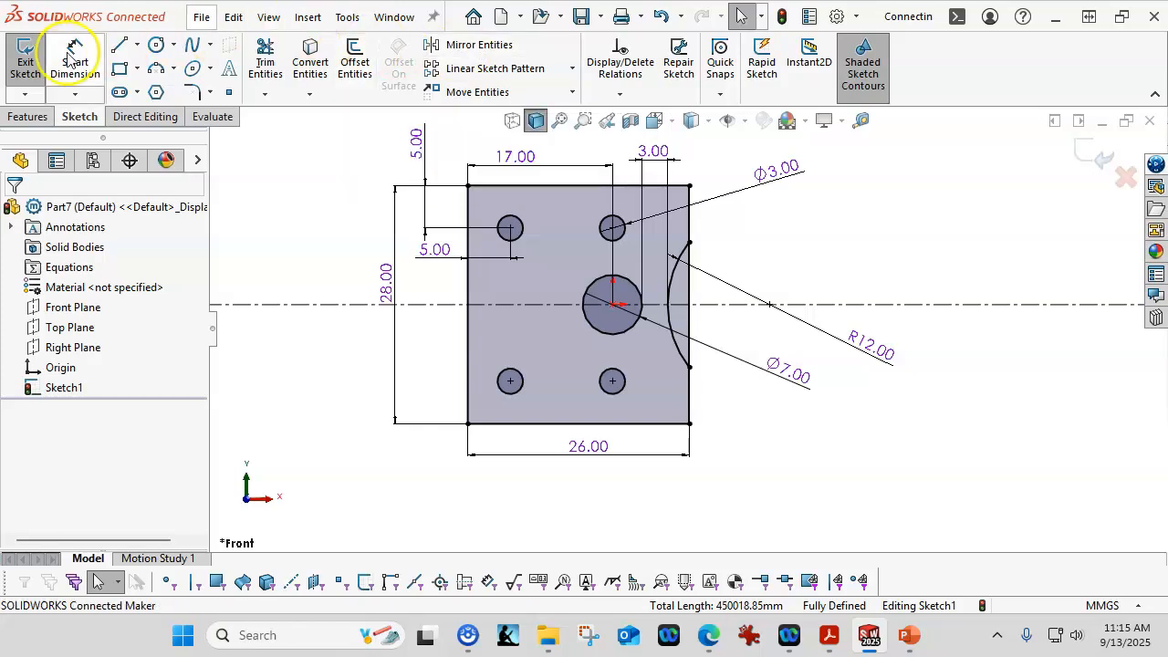
Step: Start a boss extrude of the sketch with a blind depth of 2 mm
{"action": "left_click", "coordinate": [28, 116]}
{"action": "left_click", "coordinate": [34, 66]}
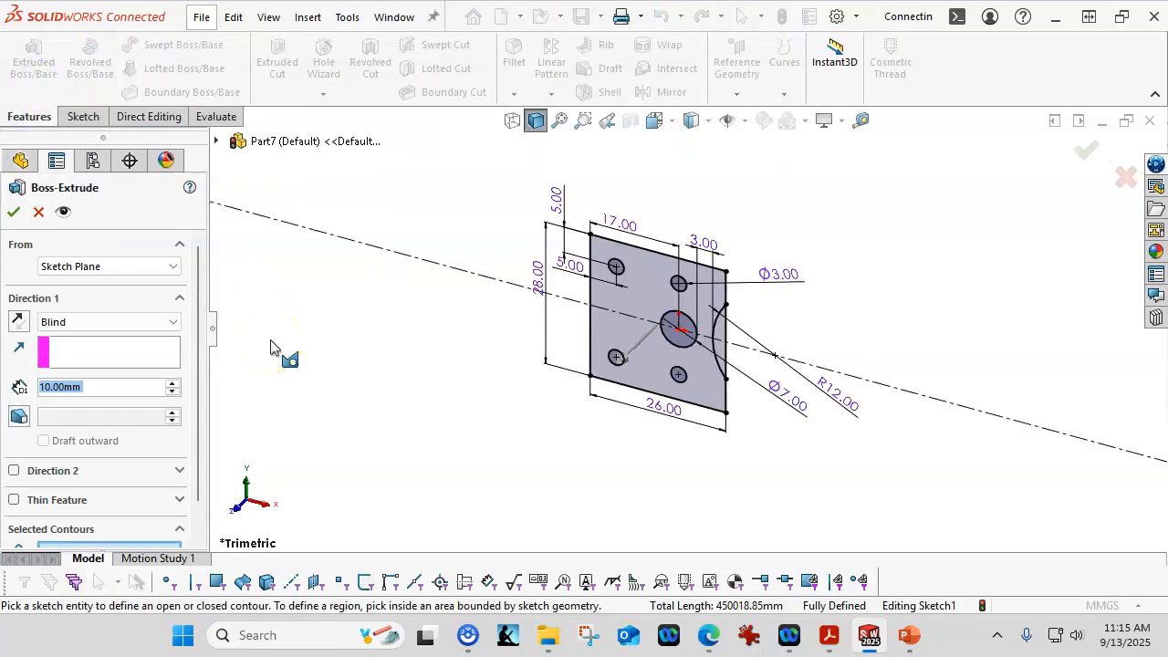
{"action": "left_click", "coordinate": [231, 352]}
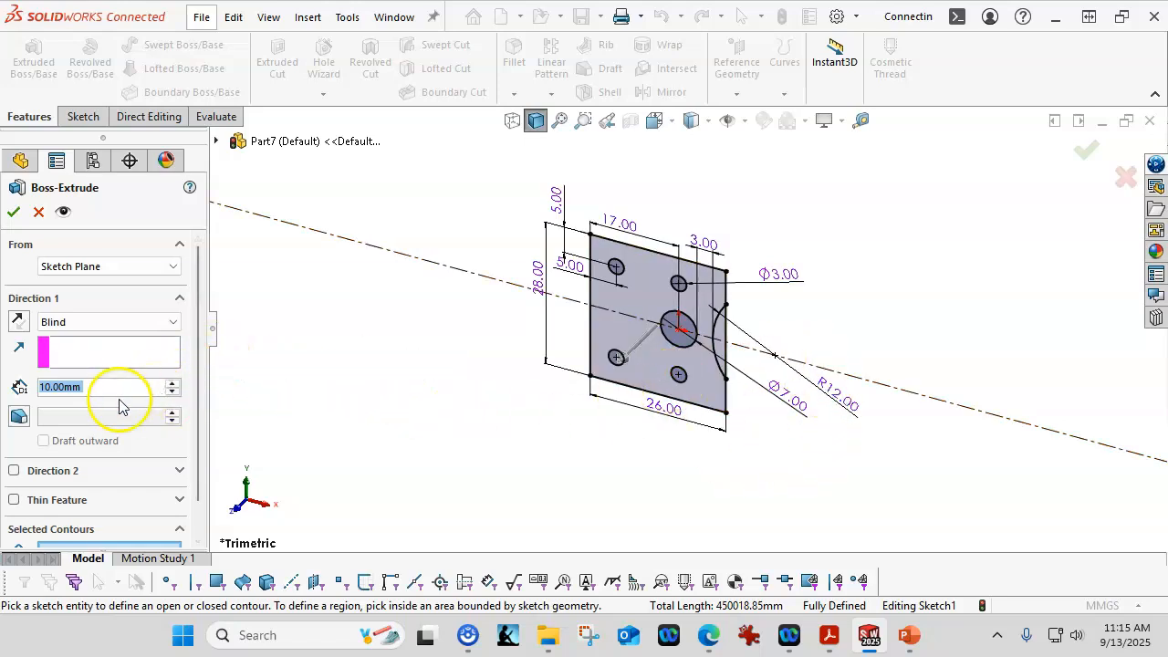
{"action": "type", "text": "2"}
{"action": "key", "text": "Return"}
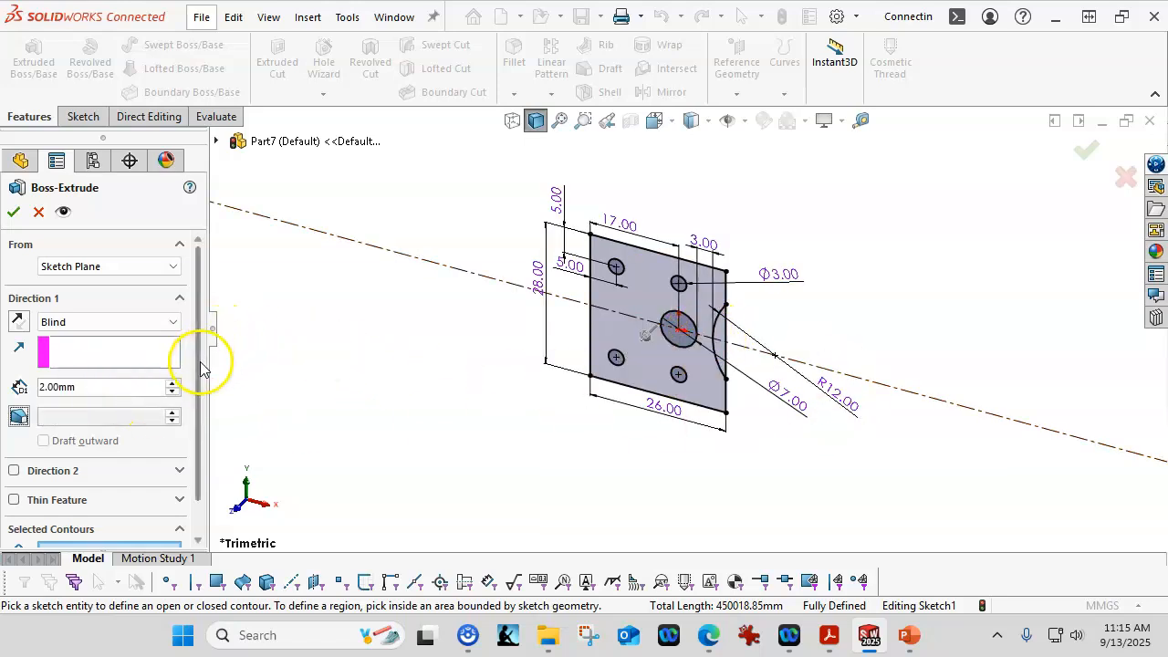
Step: Select the plate's two sketch regions as the extrude contours and finish the boss extrude
{"action": "scroll", "coordinate": [195, 406], "scroll_direction": "down", "scroll_amount": 1}
{"action": "left_click", "coordinate": [143, 515]}
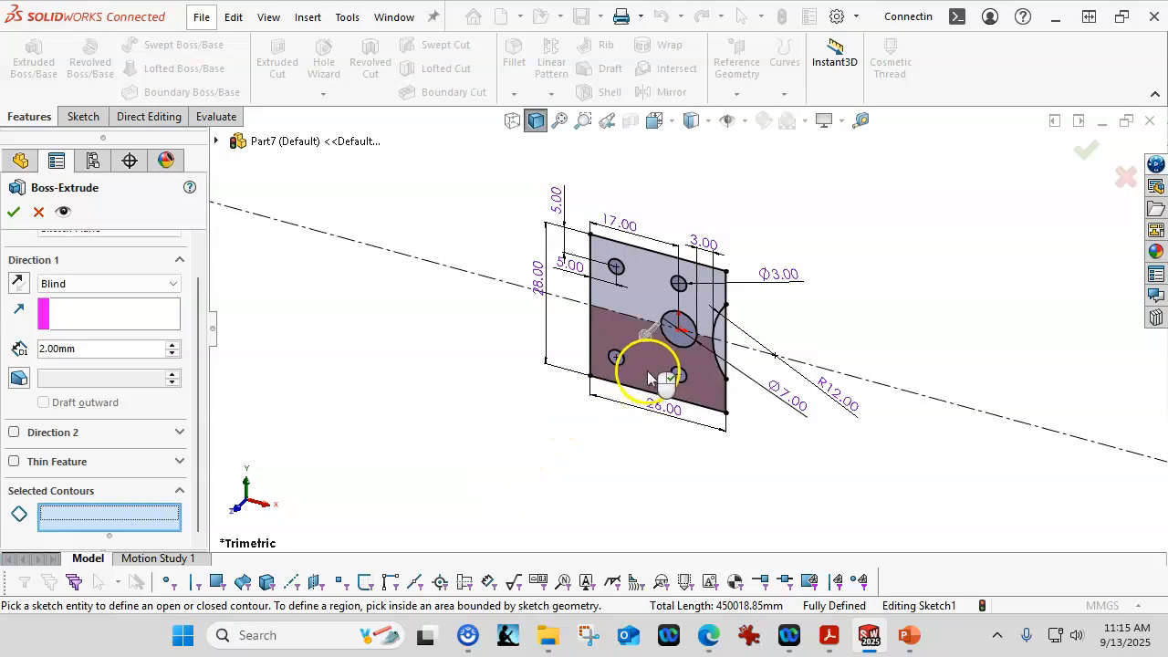
{"action": "scroll", "coordinate": [649, 369], "scroll_direction": "down", "scroll_amount": 2}
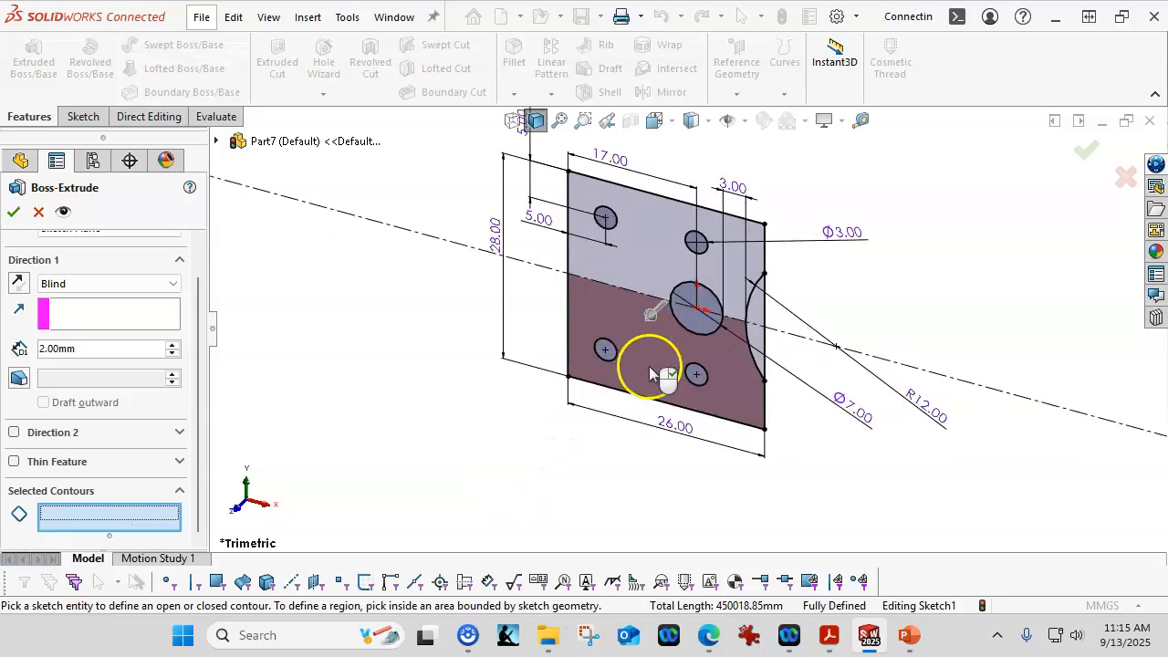
{"action": "left_click", "coordinate": [636, 354]}
{"action": "left_click", "coordinate": [651, 268]}
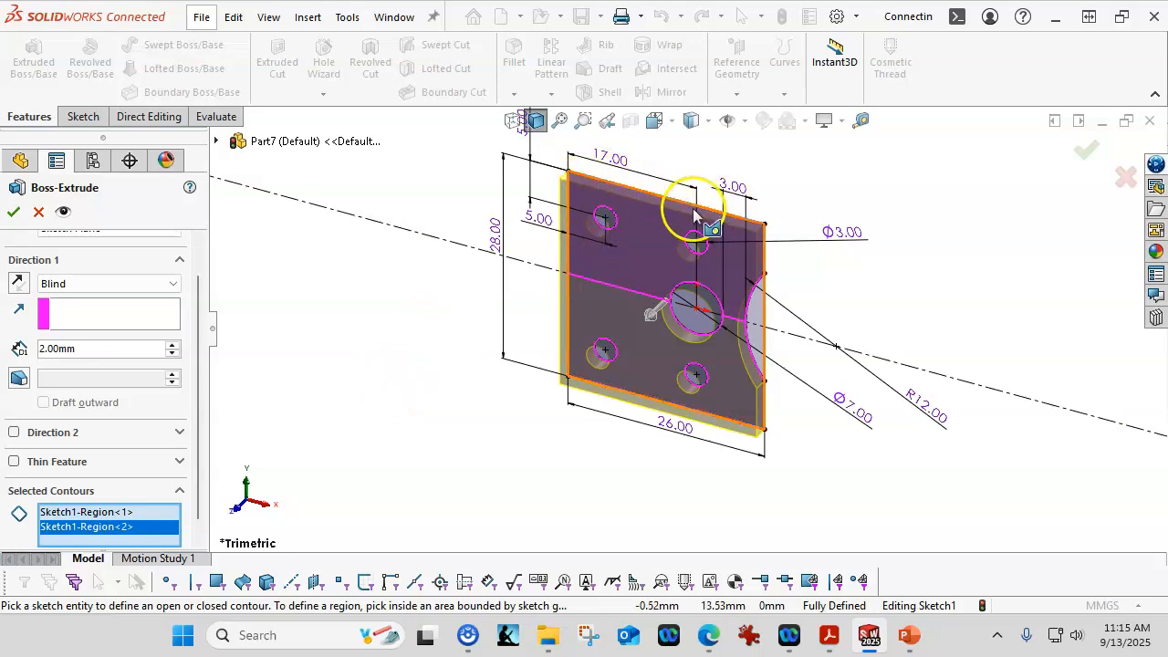
{"action": "left_click", "coordinate": [12, 215]}
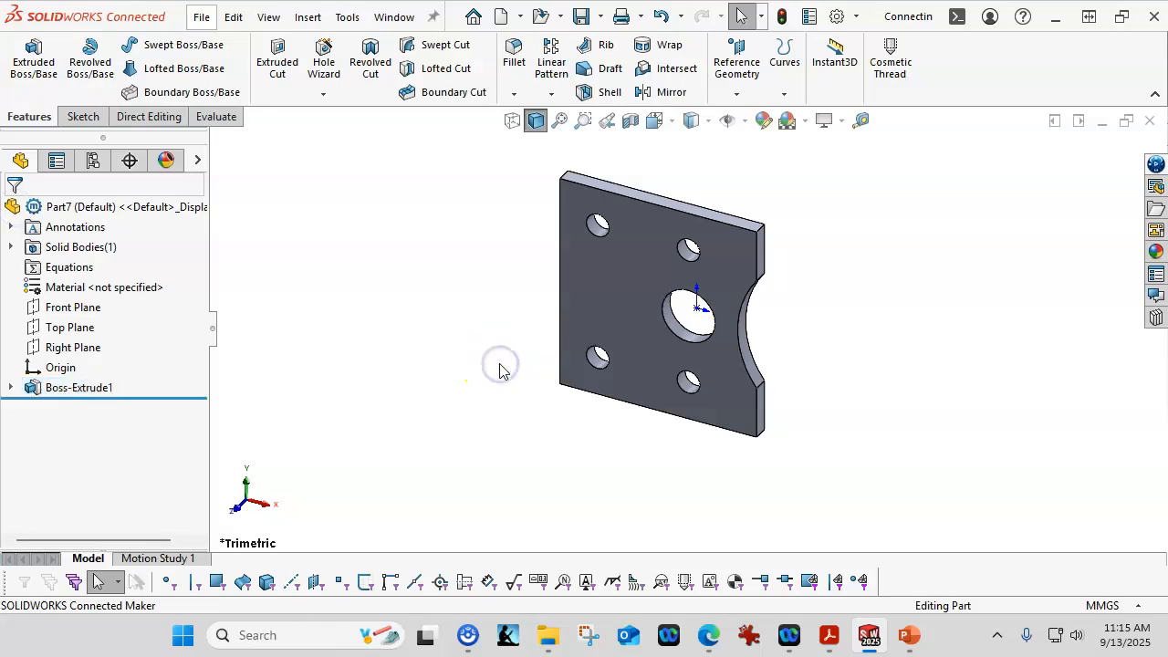
Step: Switch to the front view and check the part's mass properties
{"action": "key", "text": "ctrl+1"}
{"action": "key", "text": "z"}
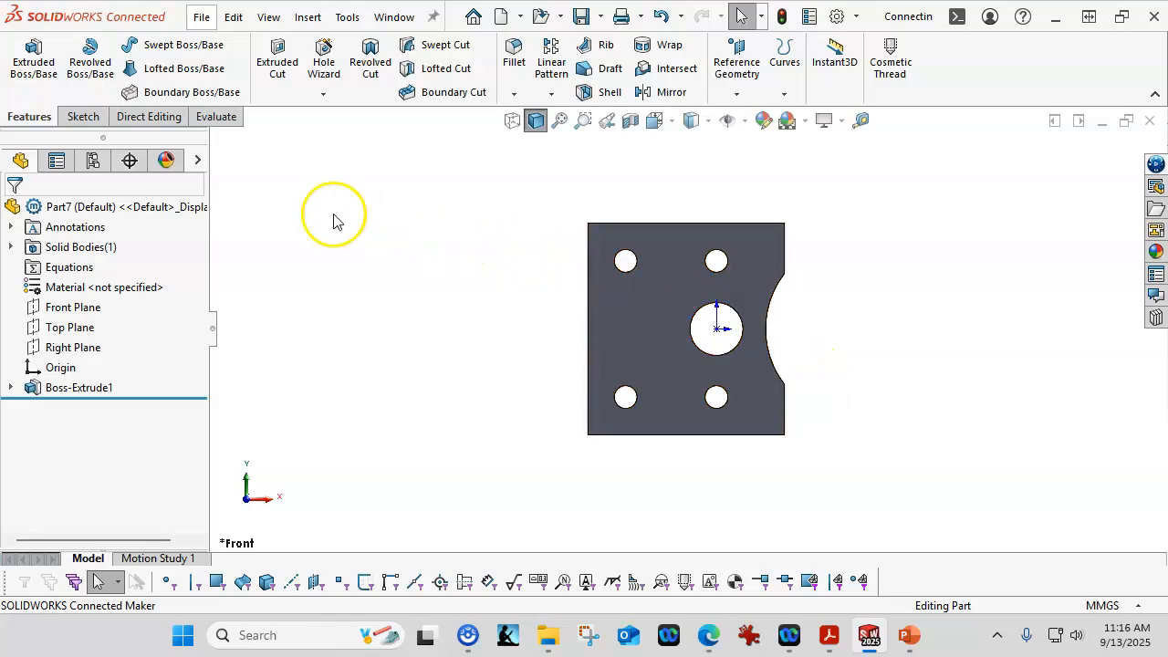
{"action": "left_click", "coordinate": [210, 120]}
{"action": "left_click", "coordinate": [242, 73]}
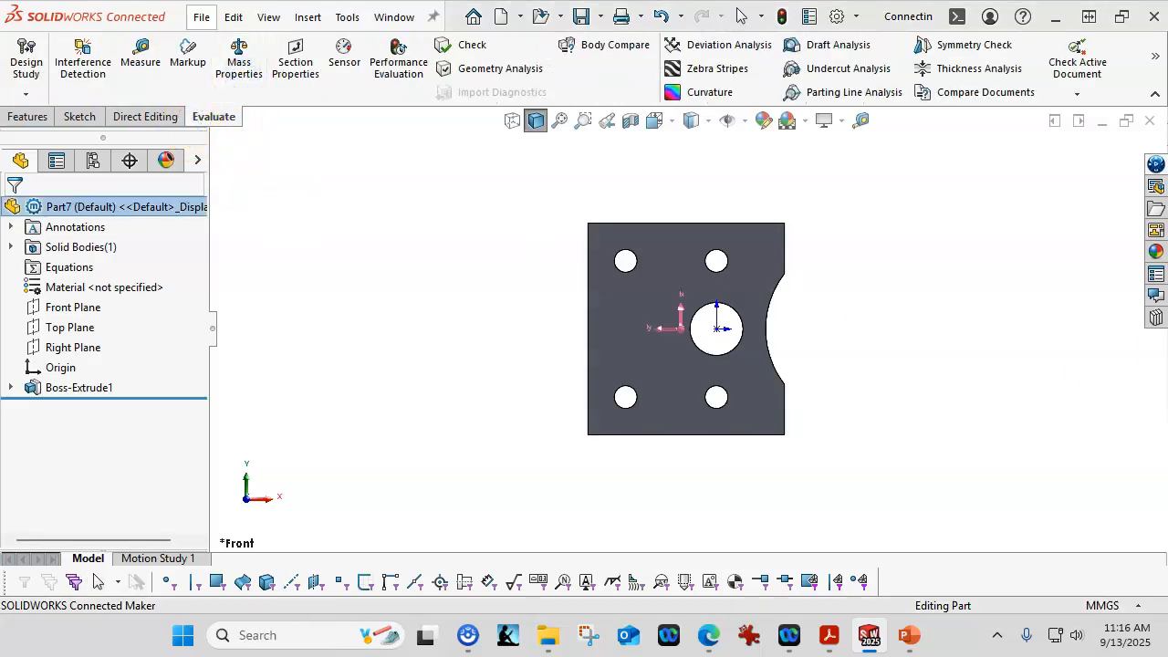
{"action": "left_click_drag", "start_coordinate": [1167, 228], "coordinate": [663, 128]}
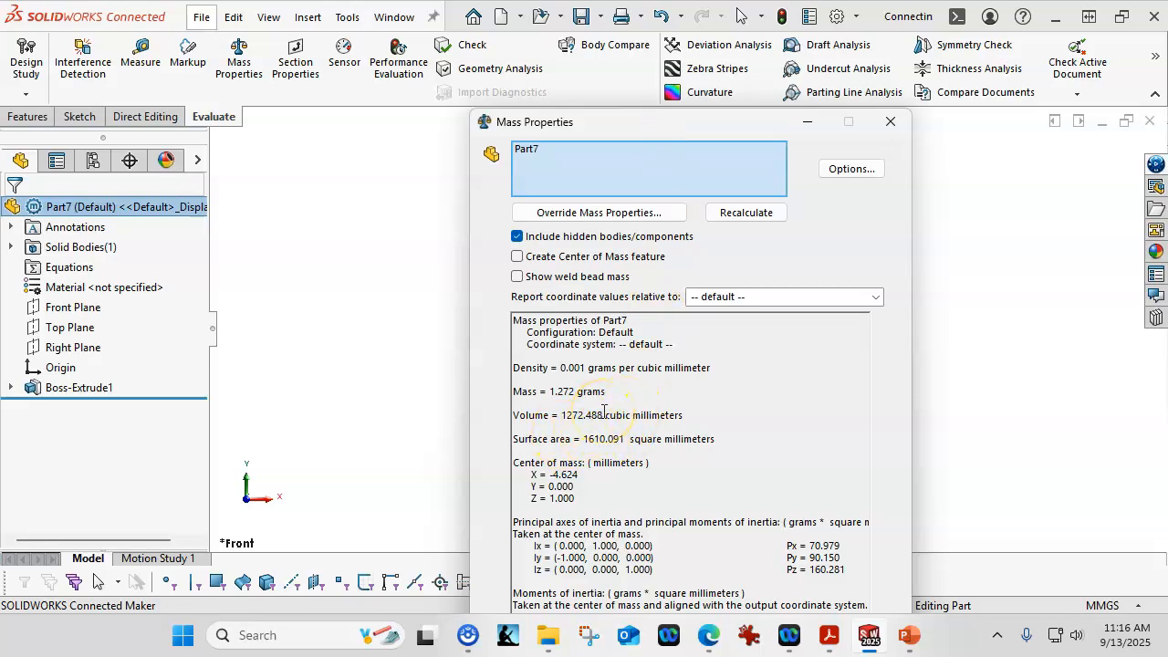
{"action": "left_click", "coordinate": [890, 121]}
Step: Save the part as 2-9
{"action": "left_click", "coordinate": [581, 16]}
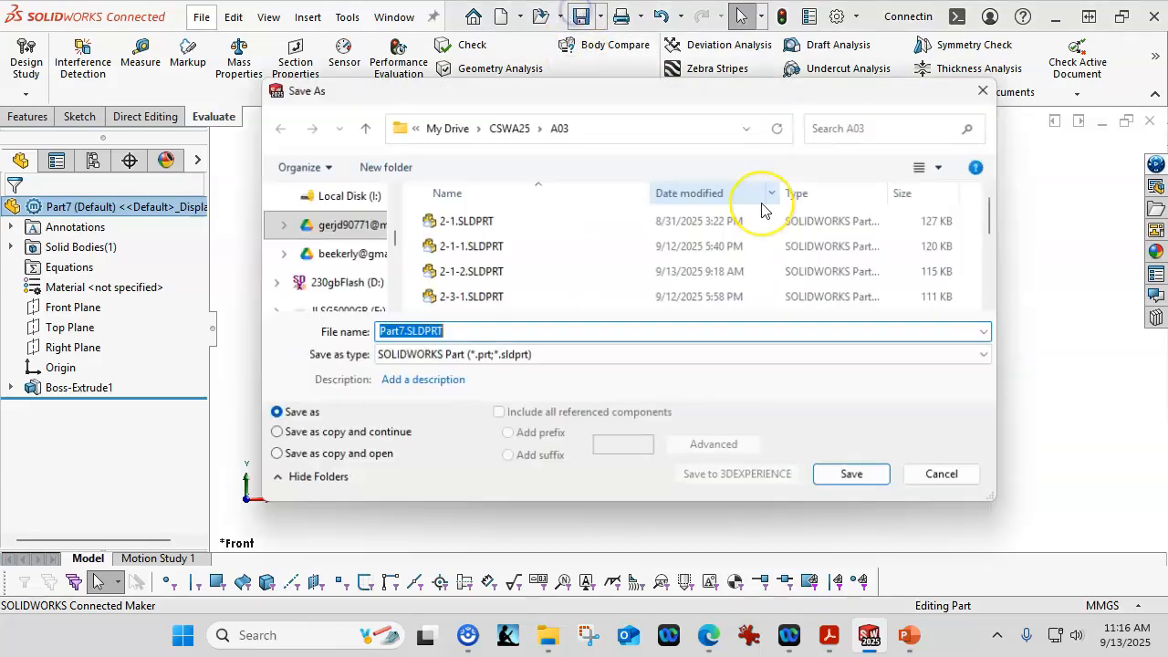
{"action": "type", "text": "2-8"}
{"action": "key", "text": "BackSpace"}
{"action": "type", "text": "9"}
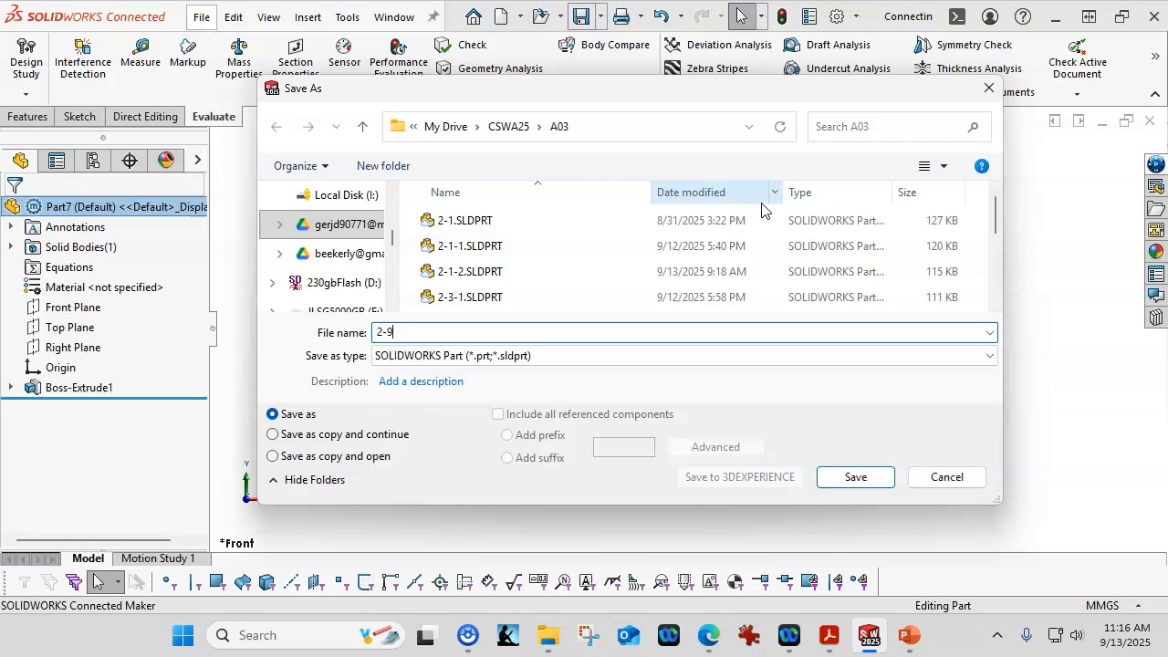
{"action": "key", "text": "Return"}
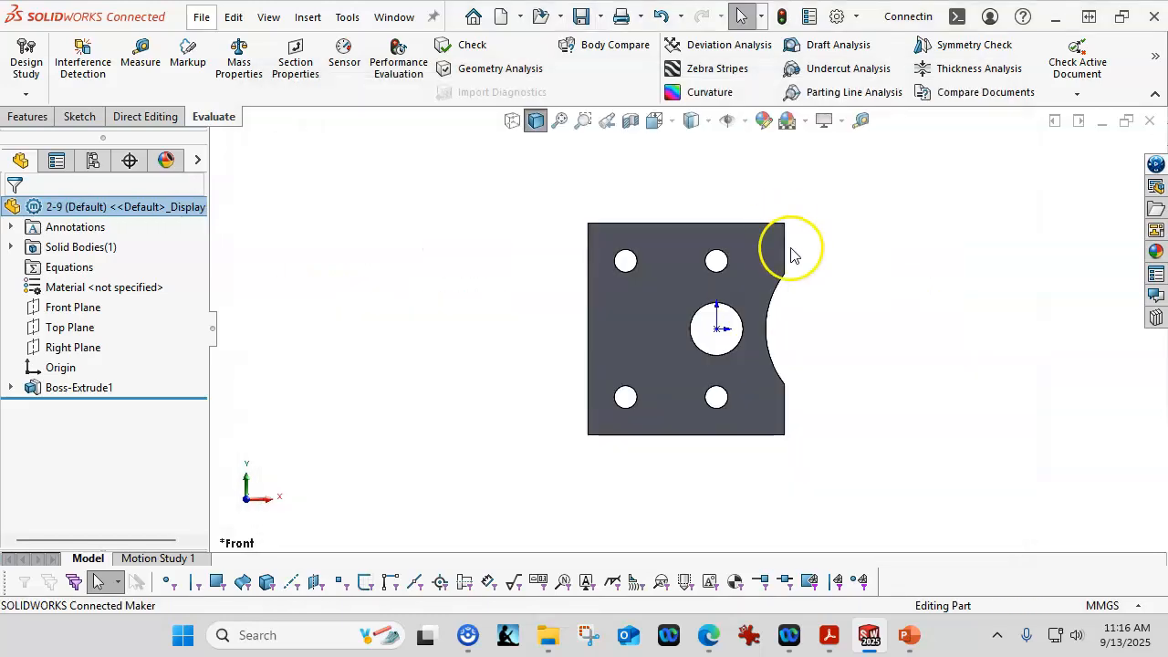